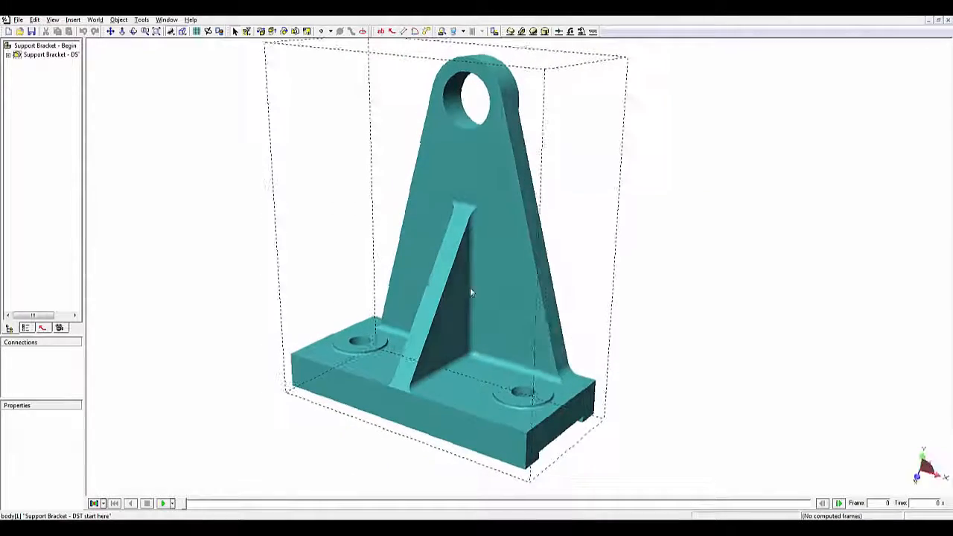
Set the simulation's gravity direction to -Y in the document settings.
right_click(263, 175)
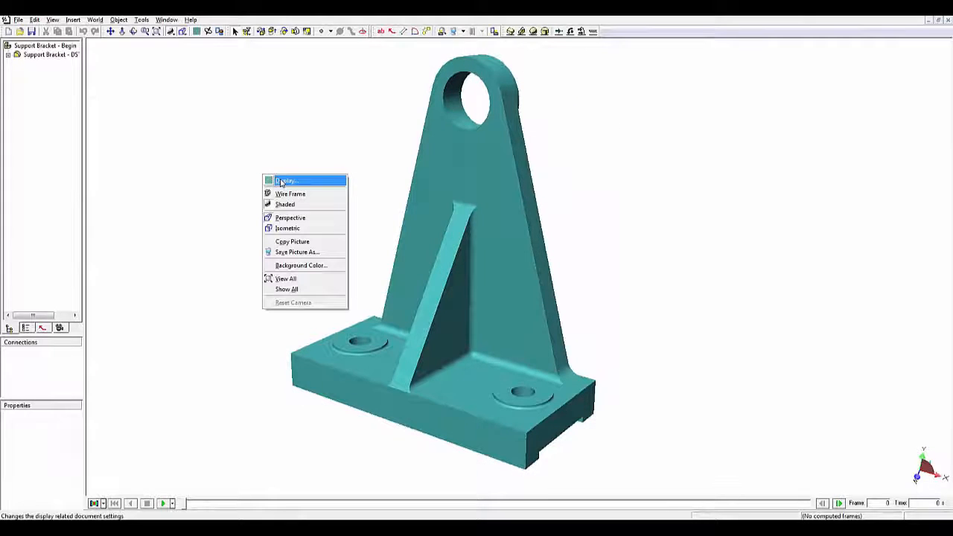
left_click(283, 181)
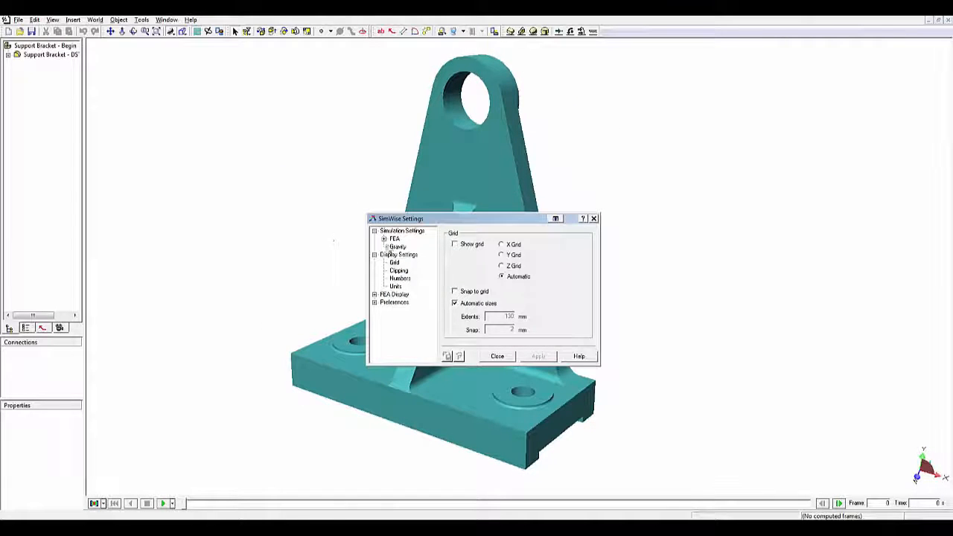
left_click(394, 246)
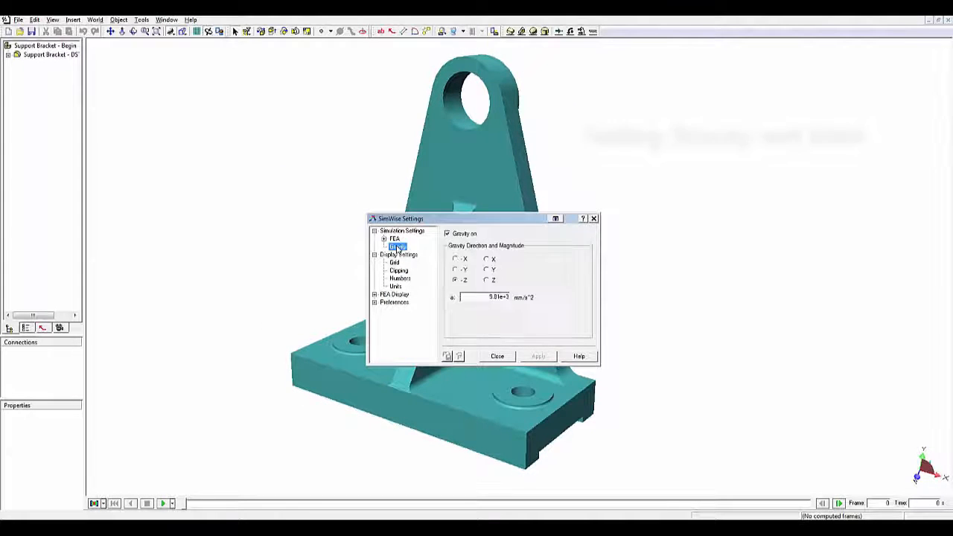
left_click(455, 269)
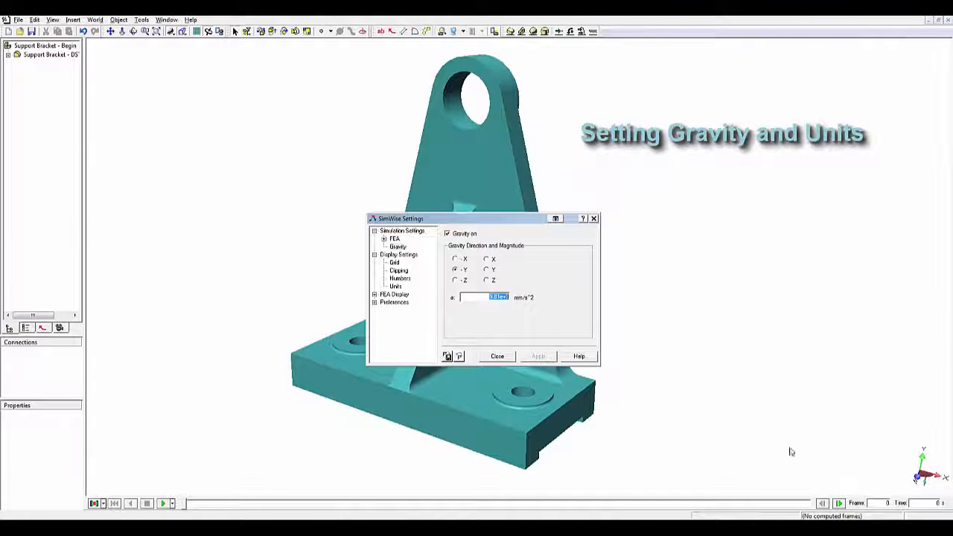
Set the document's distance unit to m and close the settings.
left_click(395, 287)
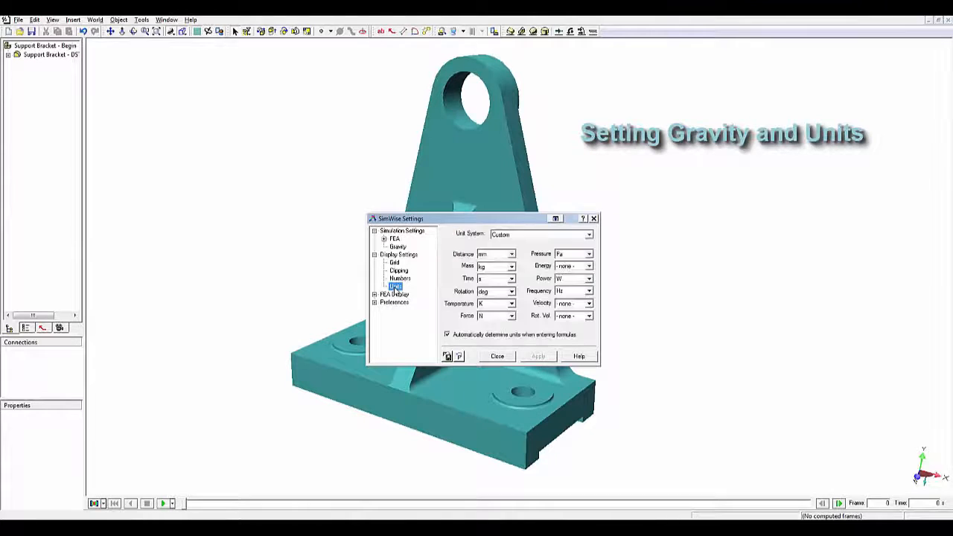
left_click(512, 254)
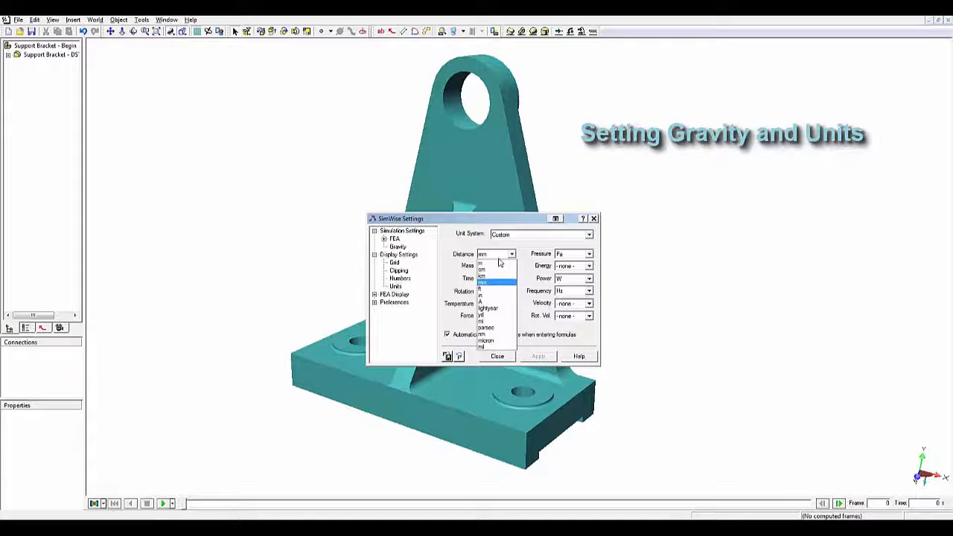
left_click(492, 264)
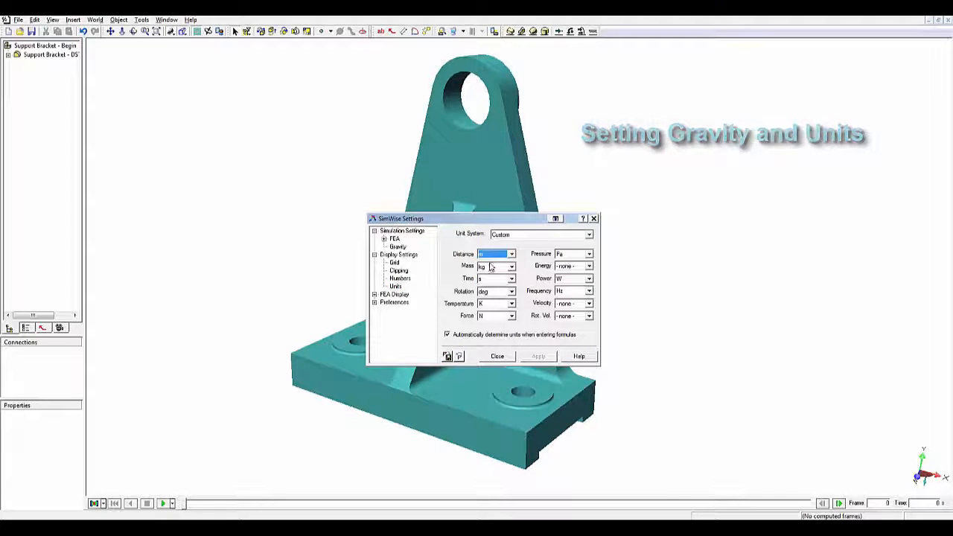
left_click(497, 356)
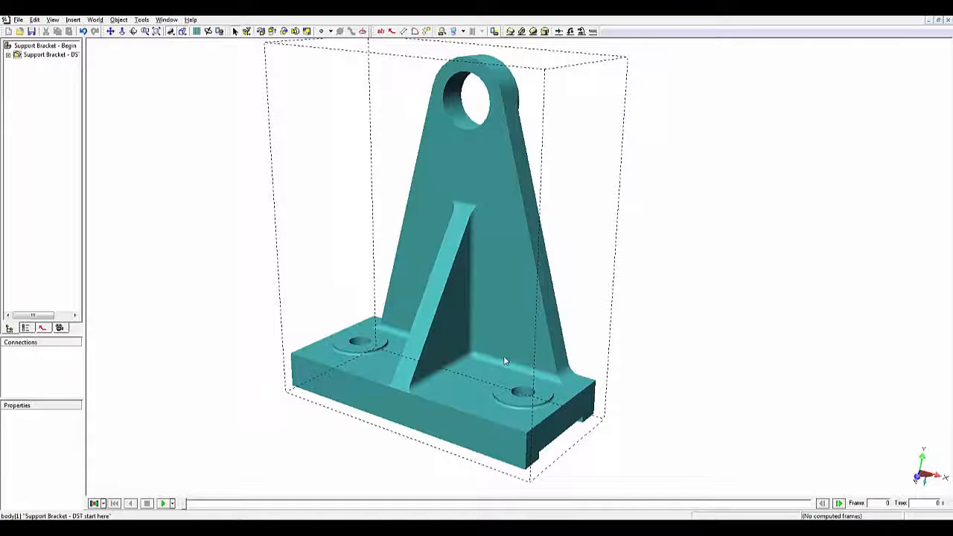
Assign the material Aluminum 2024-T3 to the support bracket body through its properties.
right_click(486, 154)
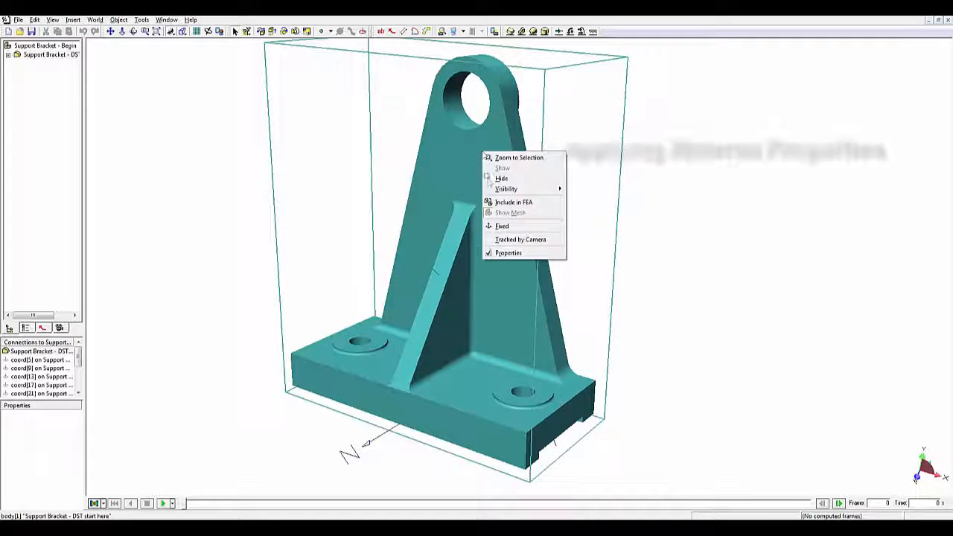
left_click(508, 254)
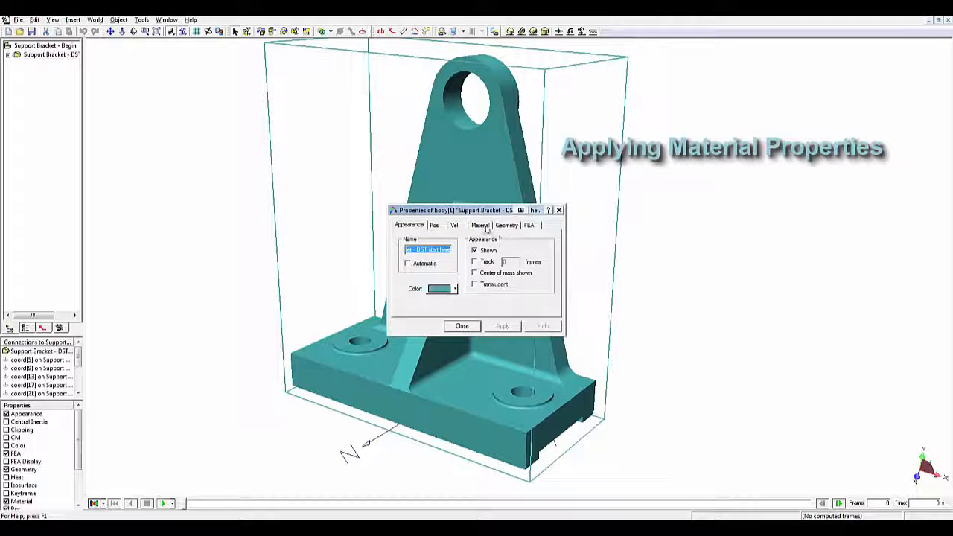
left_click(481, 225)
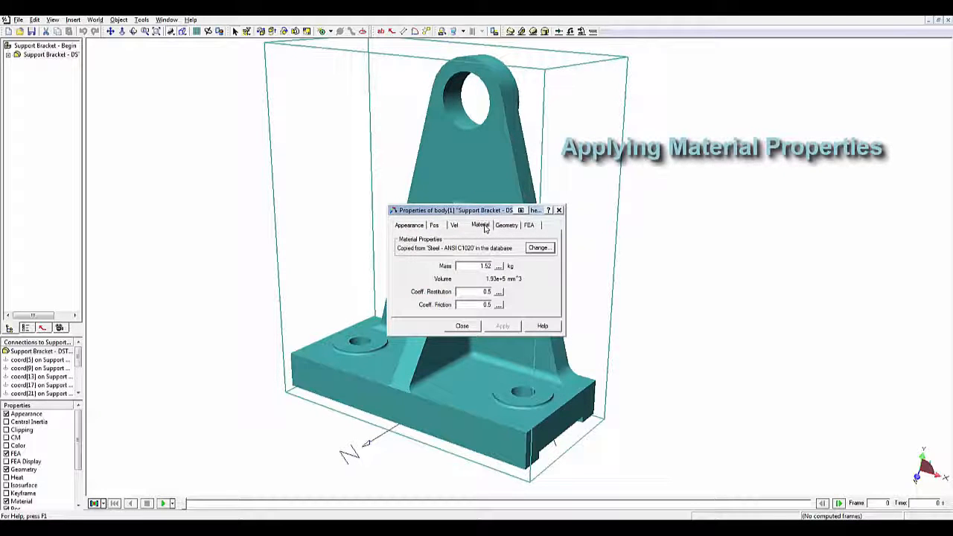
left_click(540, 248)
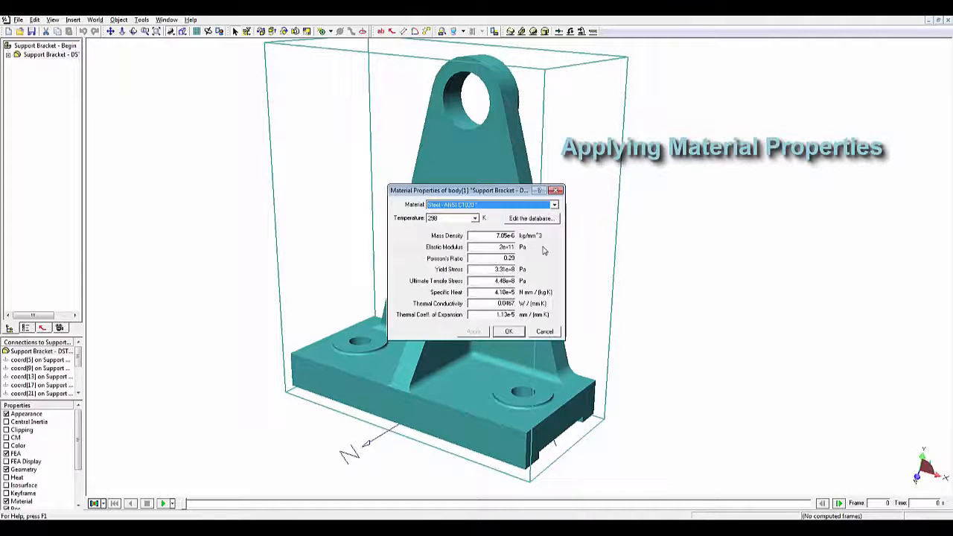
left_click(555, 205)
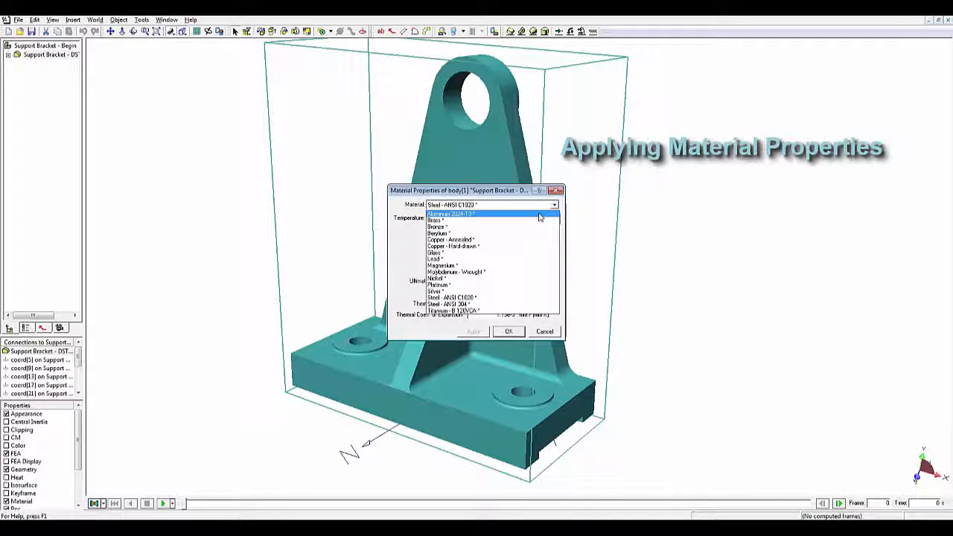
left_click(539, 215)
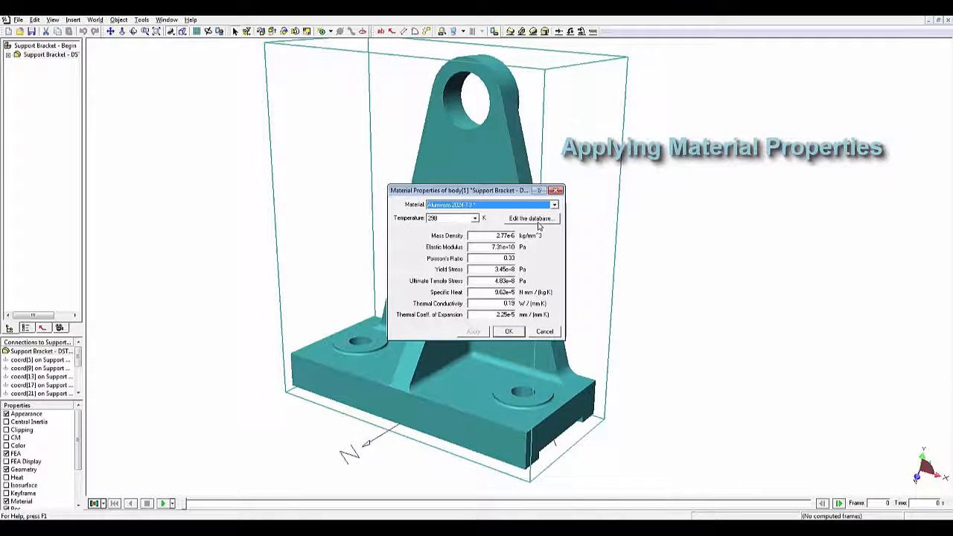
left_click(520, 335)
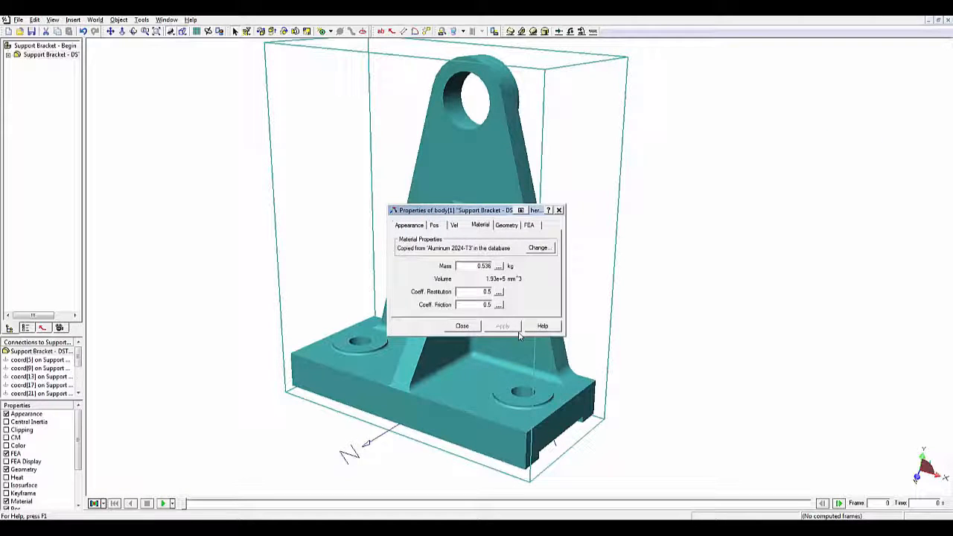
left_click(461, 327)
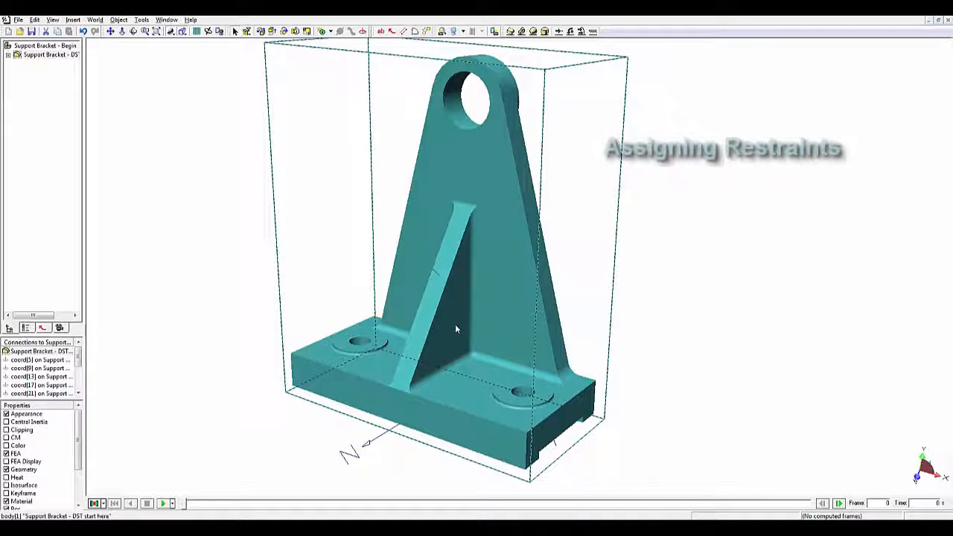
Apply restraints to the inner hole face and the surrounding circular boss face of both bolt holes in the base.
left_click(594, 33)
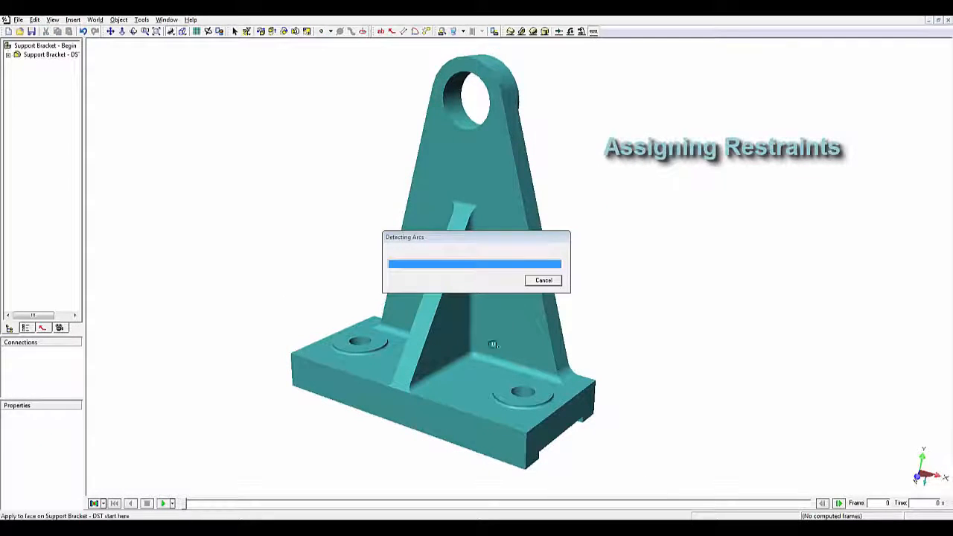
middle_click_drag(429, 386, 385, 299)
scroll(424, 421, "up", 5)
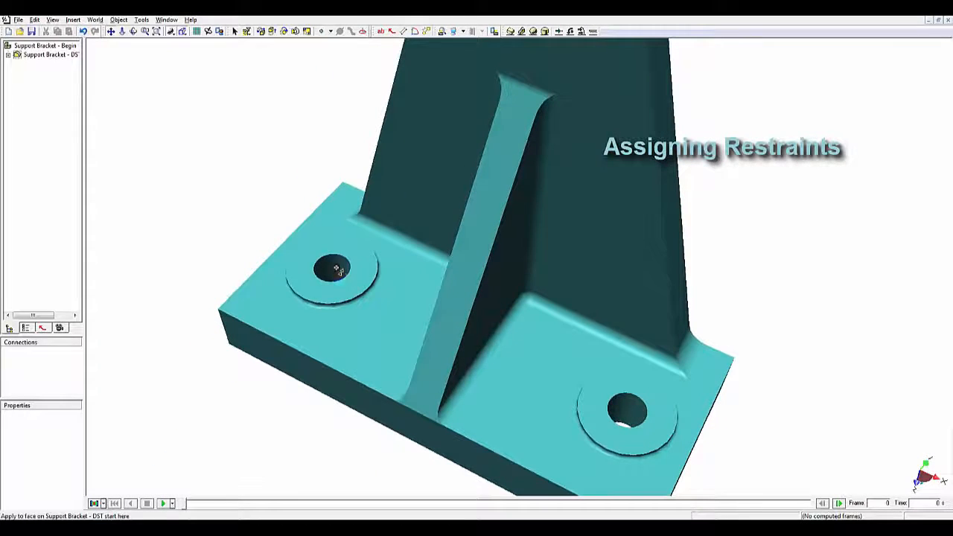
left_click(336, 269)
left_click(347, 246)
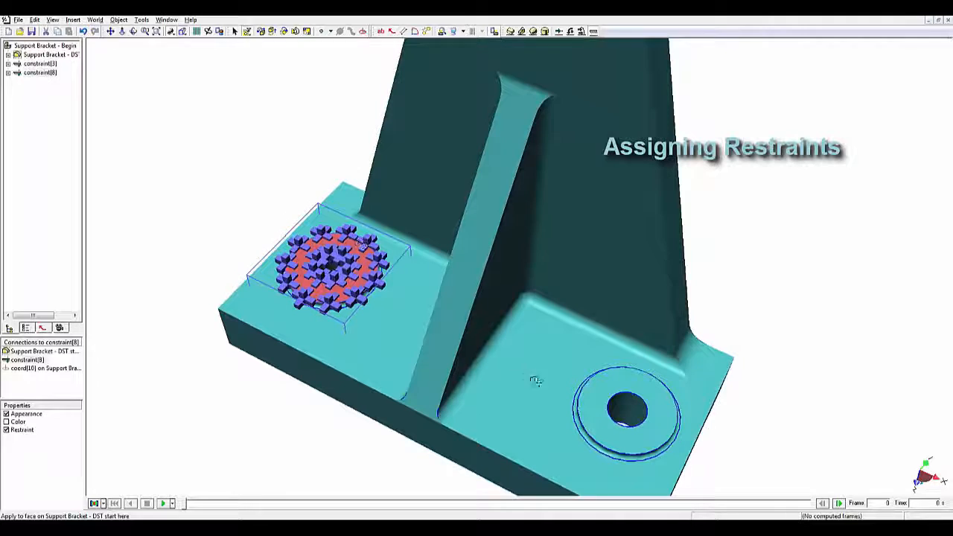
left_click(627, 414)
left_click(607, 384)
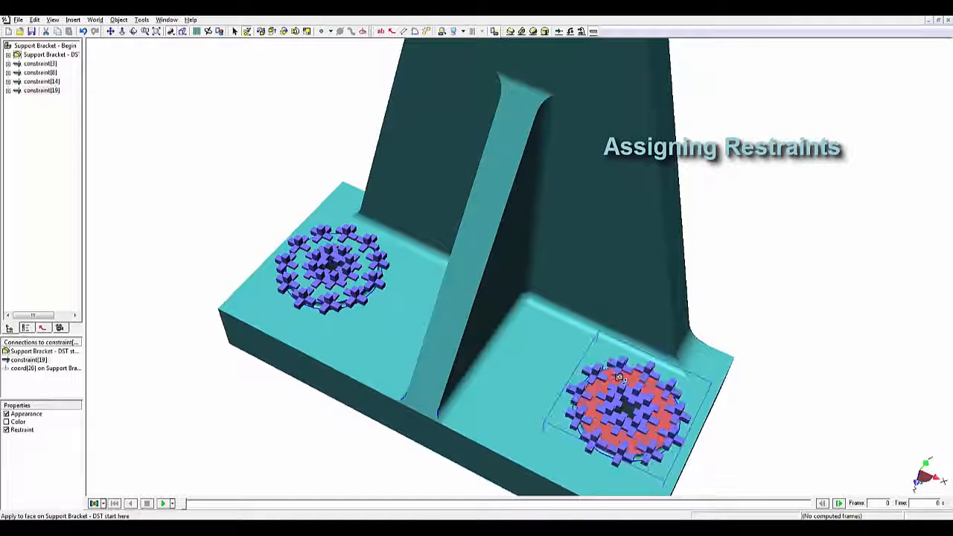
Apply restraints to the inner step face and bottom face of both feet under the base, and return to the isometric view.
middle_click_drag(607, 383, 515, 358)
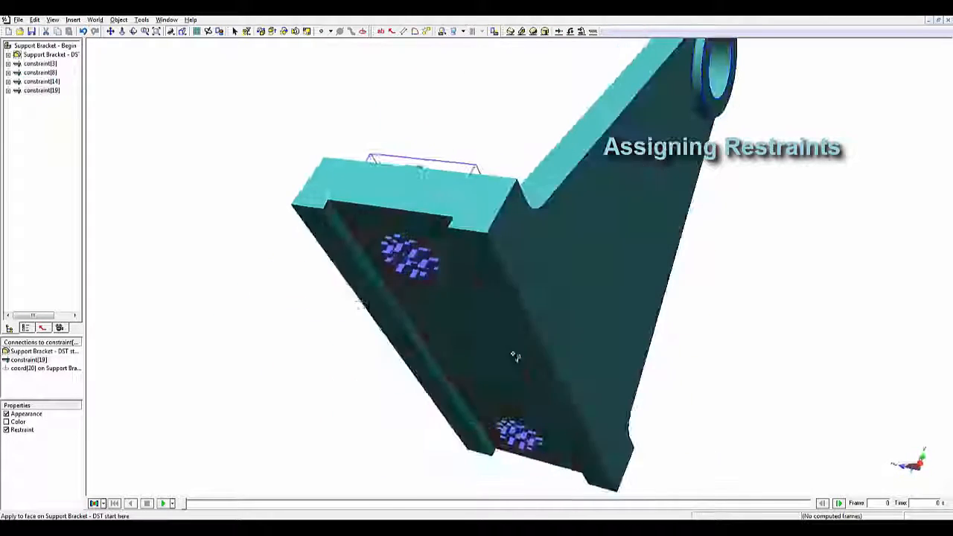
scroll(325, 235, "up", 3)
left_click(249, 209)
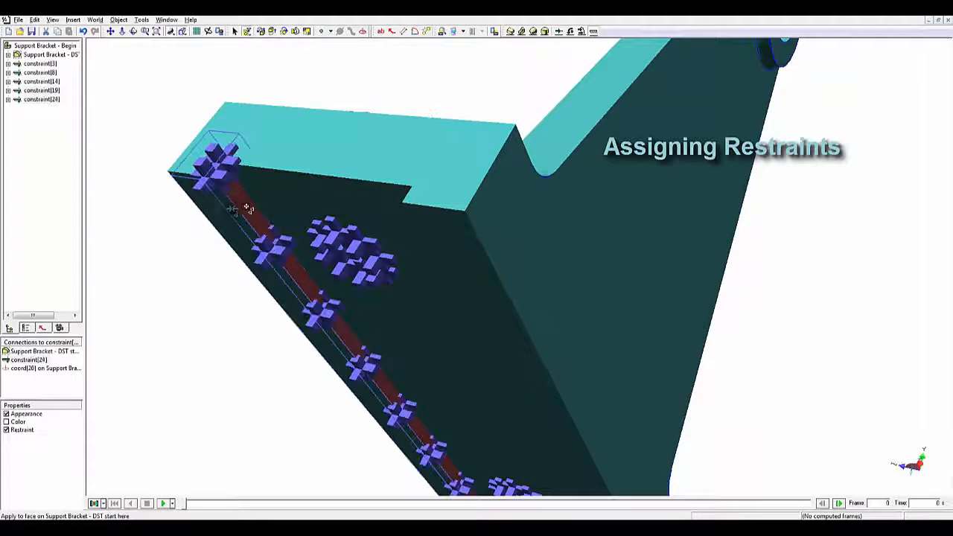
left_click(218, 211)
middle_click_drag(218, 212, 542, 304)
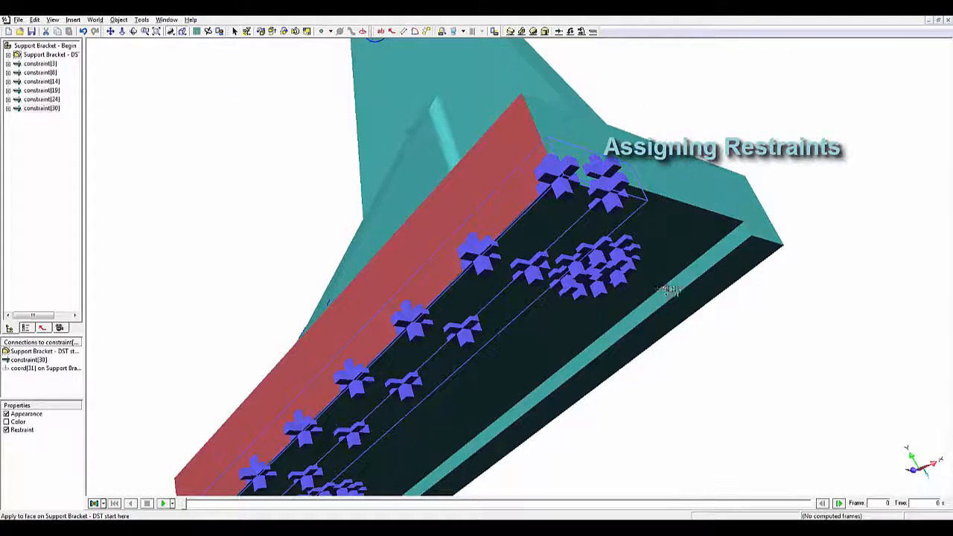
left_click(670, 290)
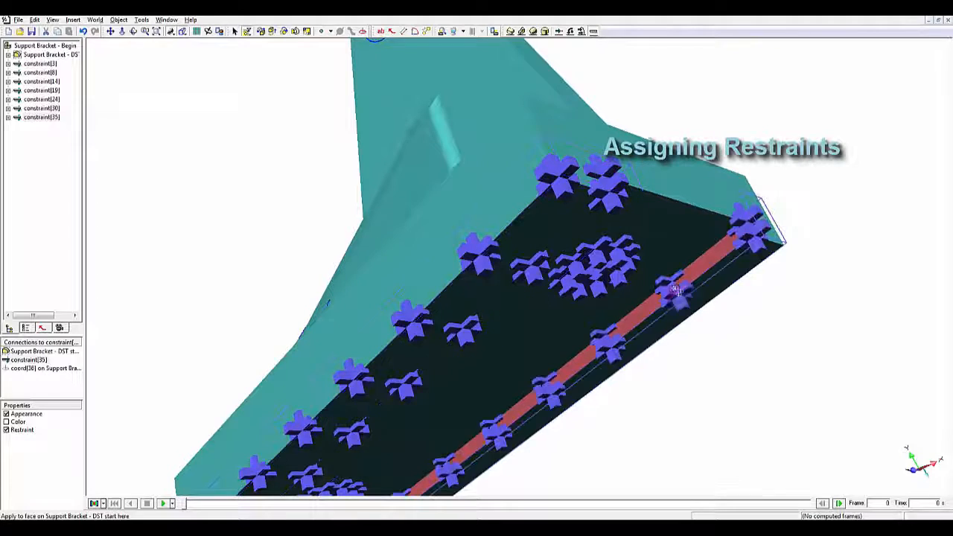
left_click(717, 298)
right_click(279, 228)
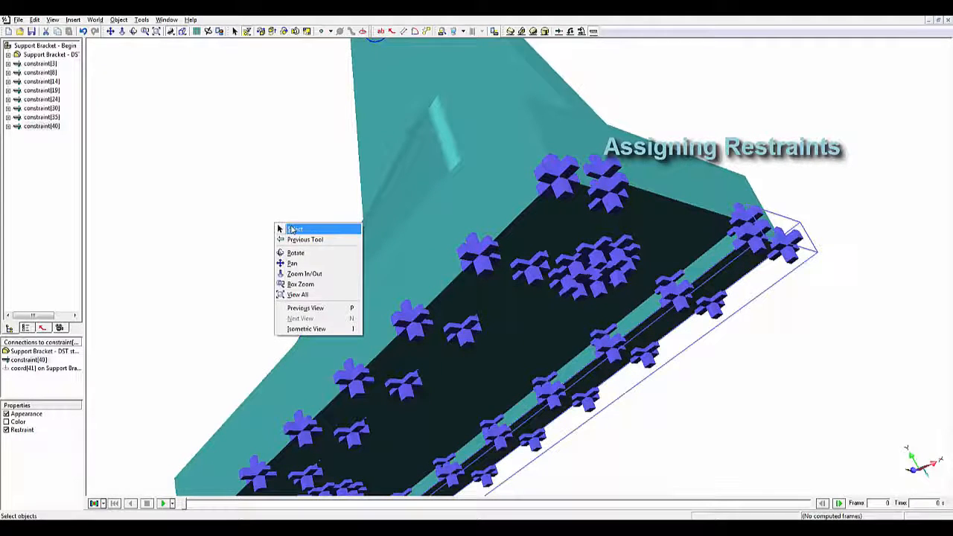
left_click(292, 230)
key("i")
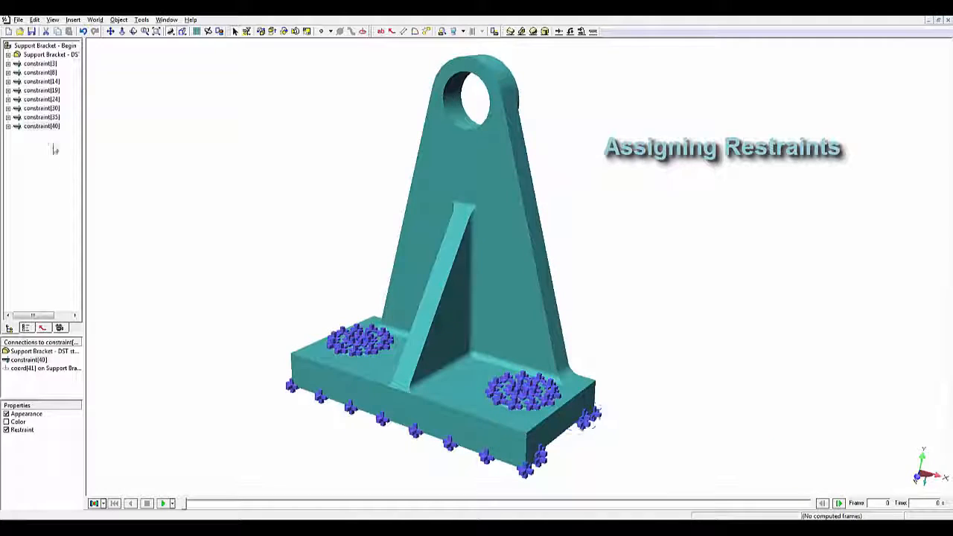
Set the coordinates of all eight restraints together to Face normal.
right_click(28, 65)
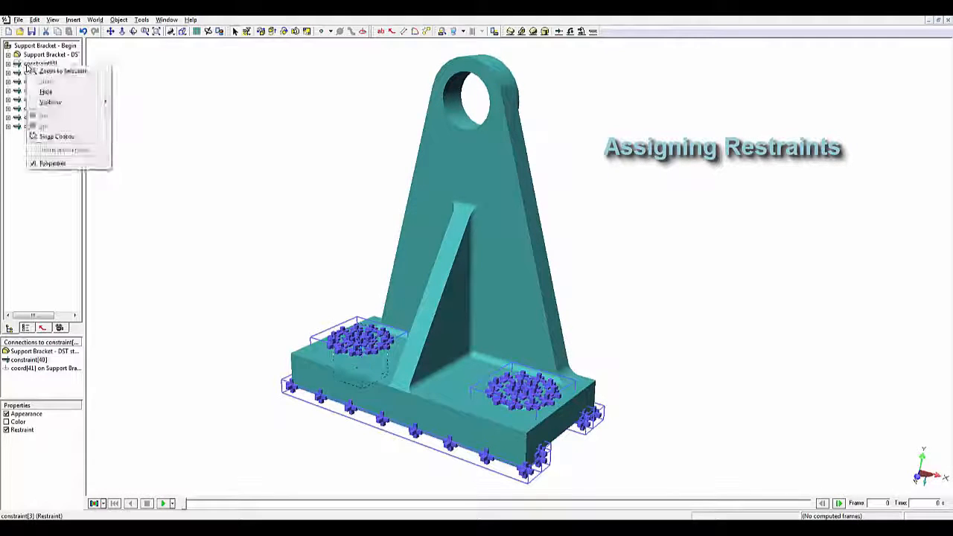
left_click(52, 163)
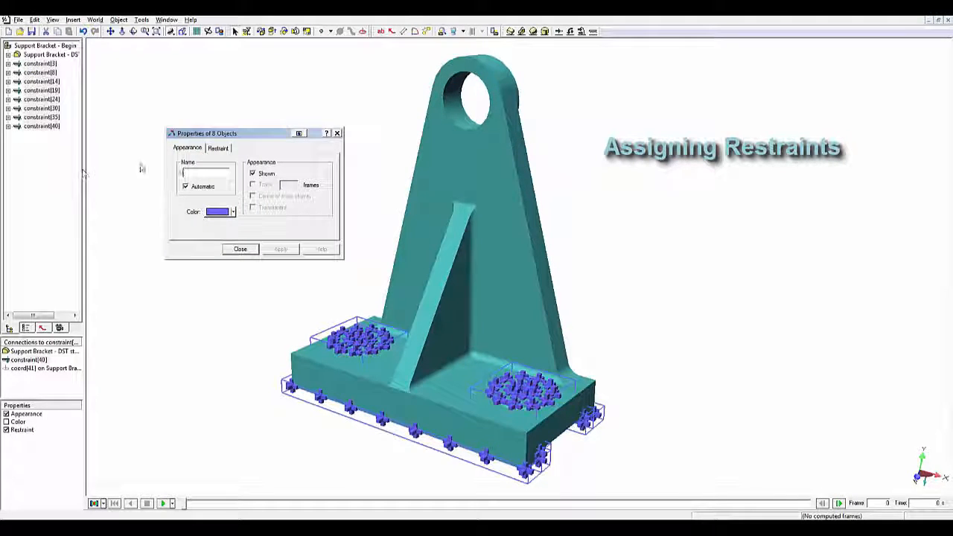
left_click(217, 148)
left_click(286, 225)
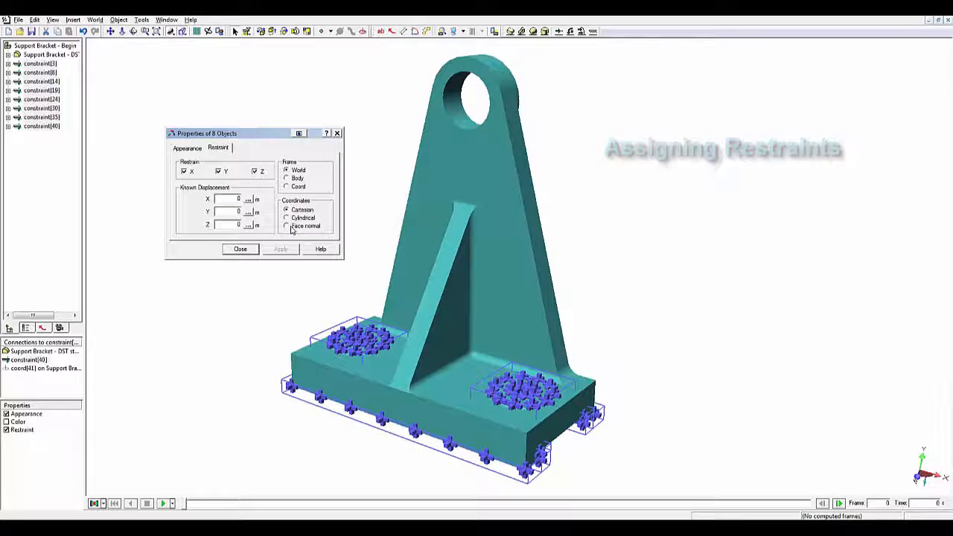
left_click(240, 250)
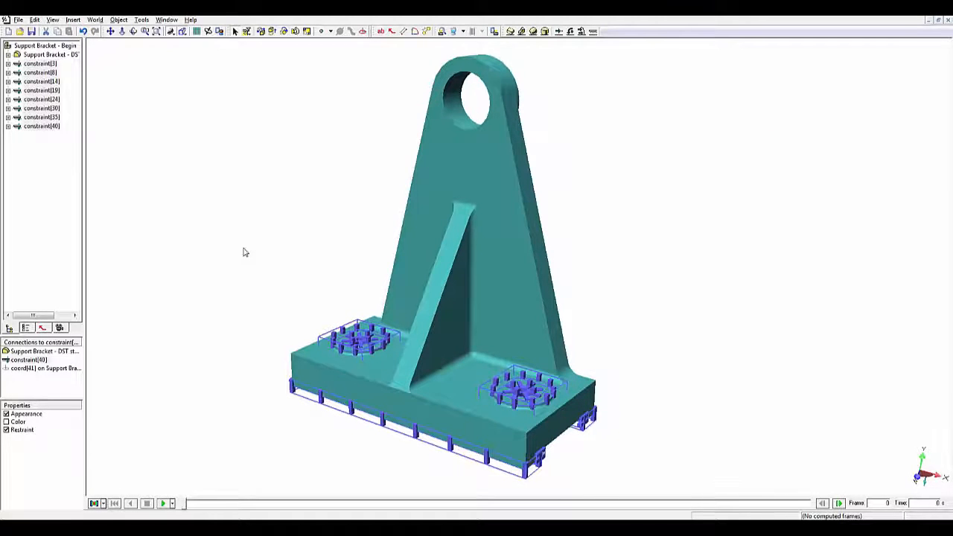
Apply a torque to the inner cylindrical face of the large hole at the upper end of the bracket.
middle_click_drag(485, 161, 480, 236)
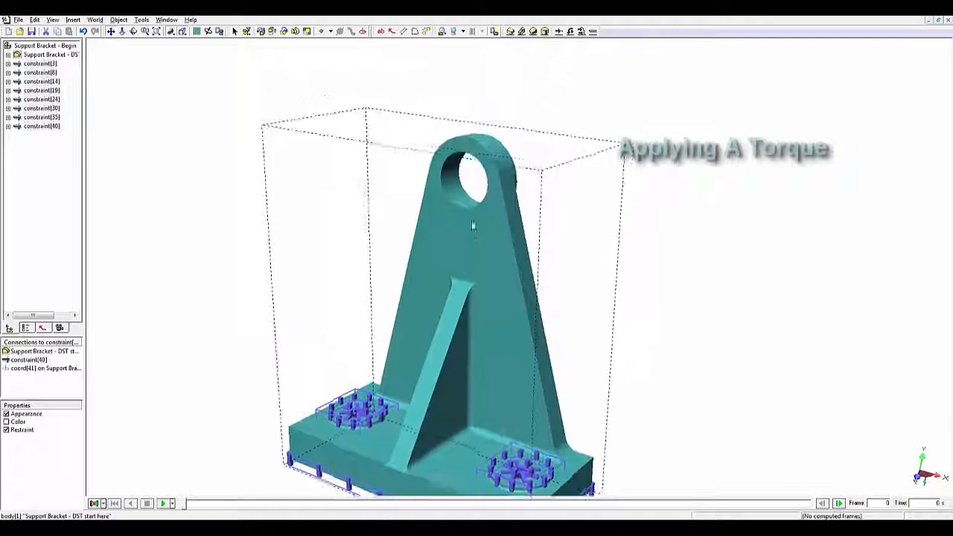
scroll(474, 189, "up", 5)
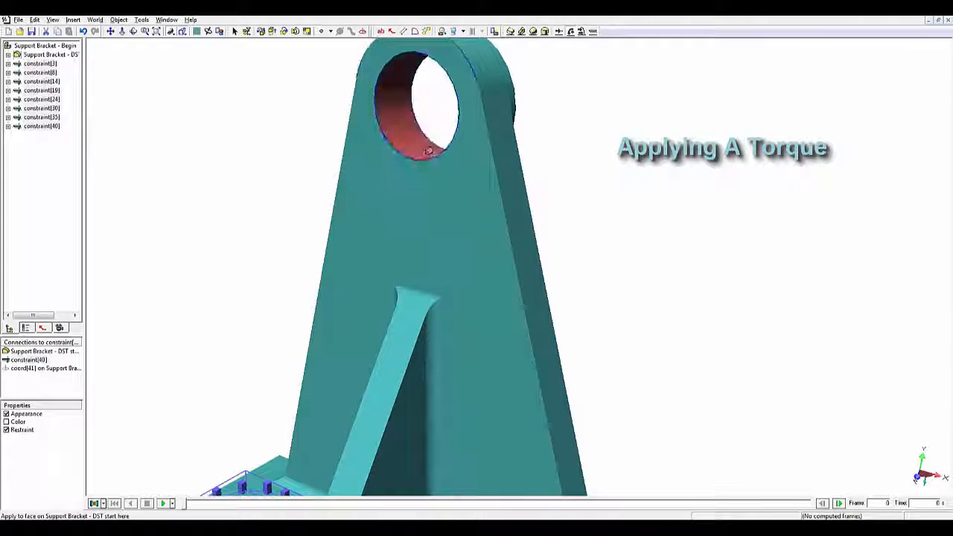
left_click(434, 143)
Set the torque's structural load components to X -50, Y 0 and Z 0 N m in the world frame.
right_click(433, 141)
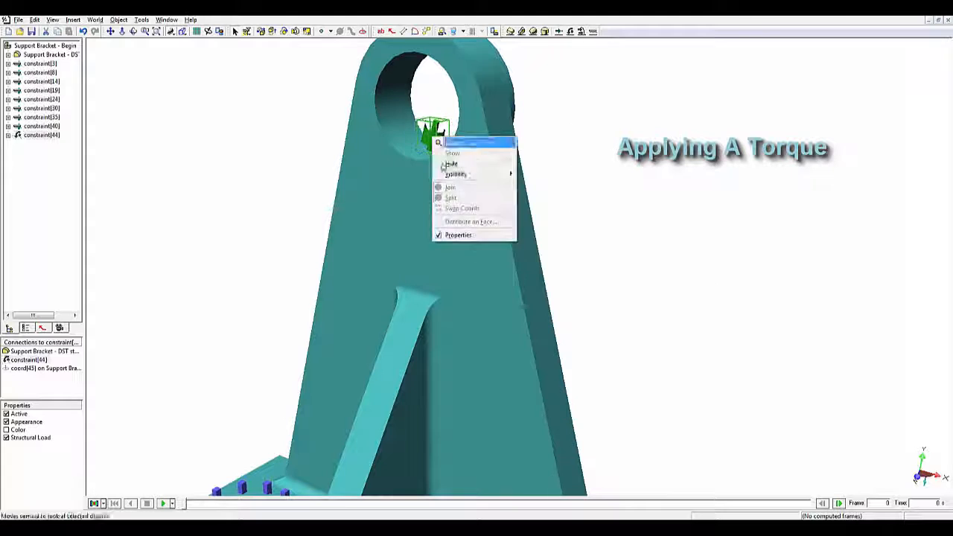
left_click(467, 234)
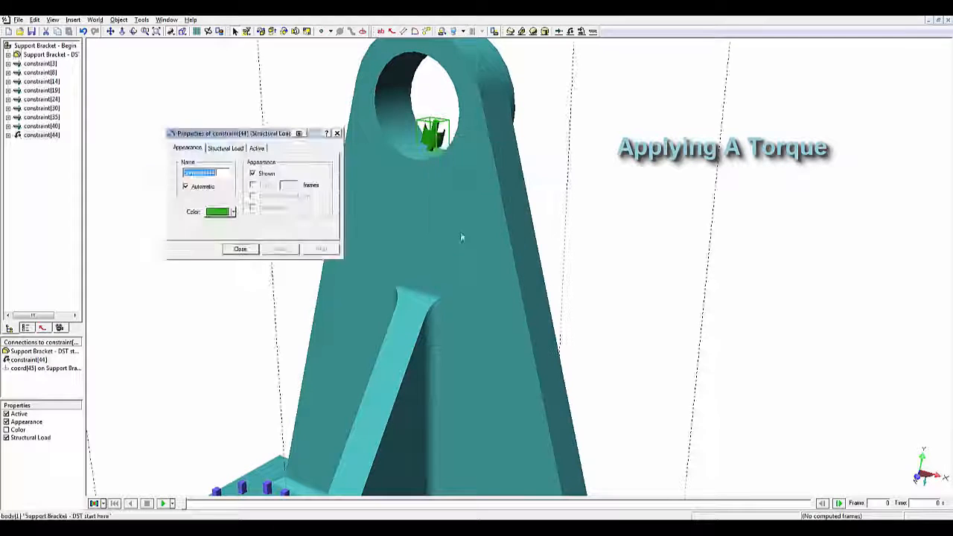
left_click(233, 148)
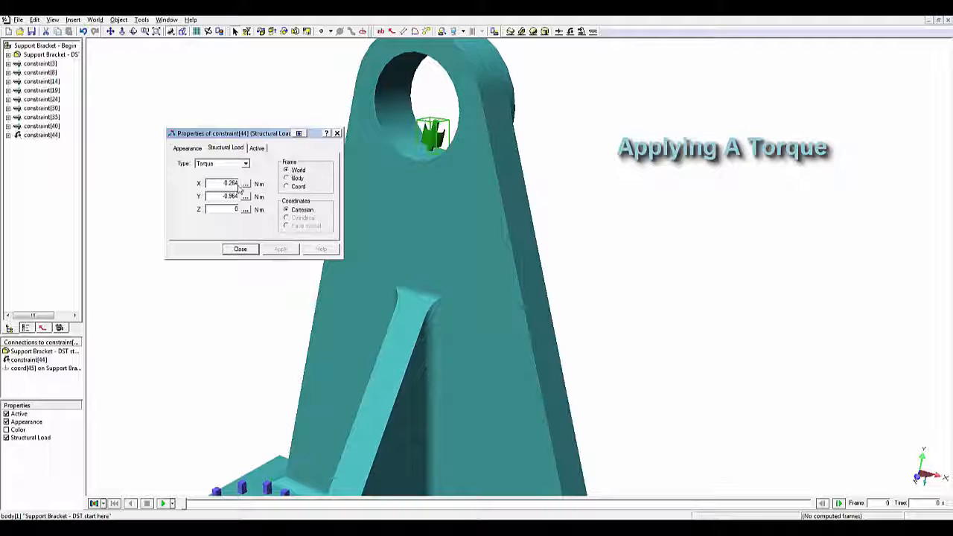
type("1")
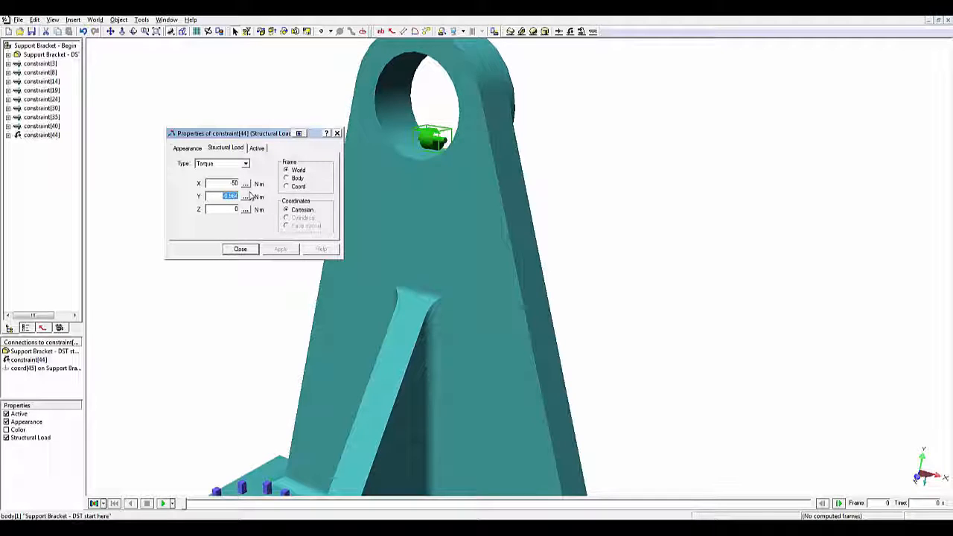
left_click(281, 250)
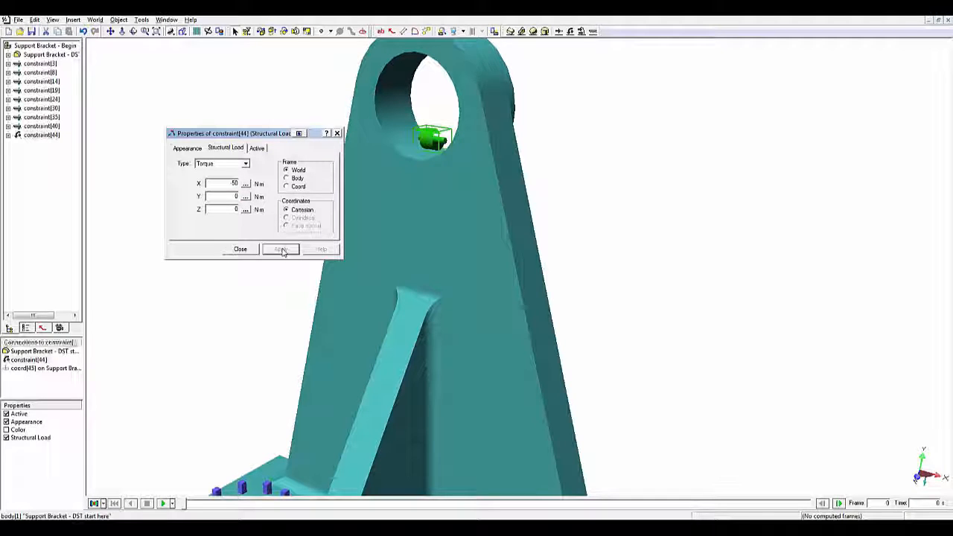
left_click(241, 250)
scroll(251, 256, "down", 5)
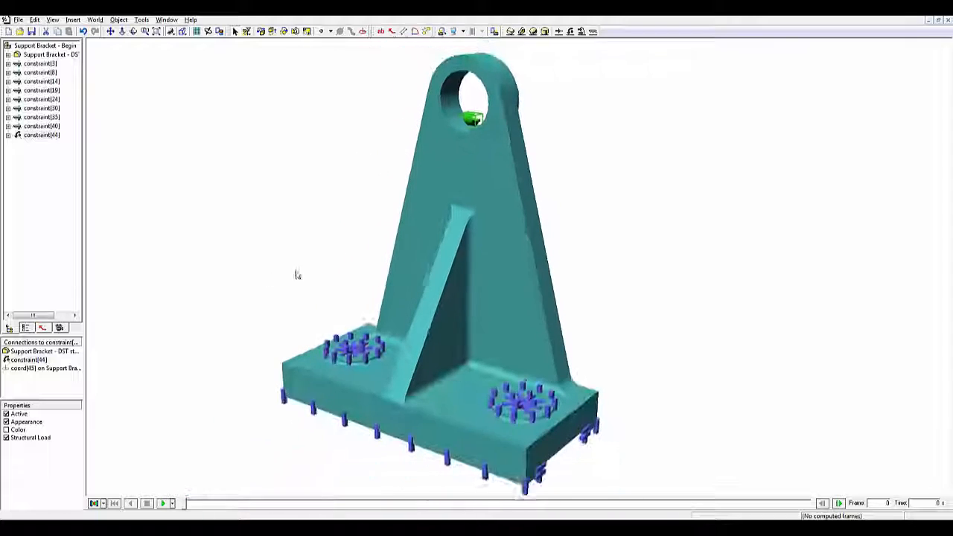
Generate the FEA mesh of the support bracket body from its properties, using the default mesh size and settings.
right_click(446, 173)
left_click(466, 276)
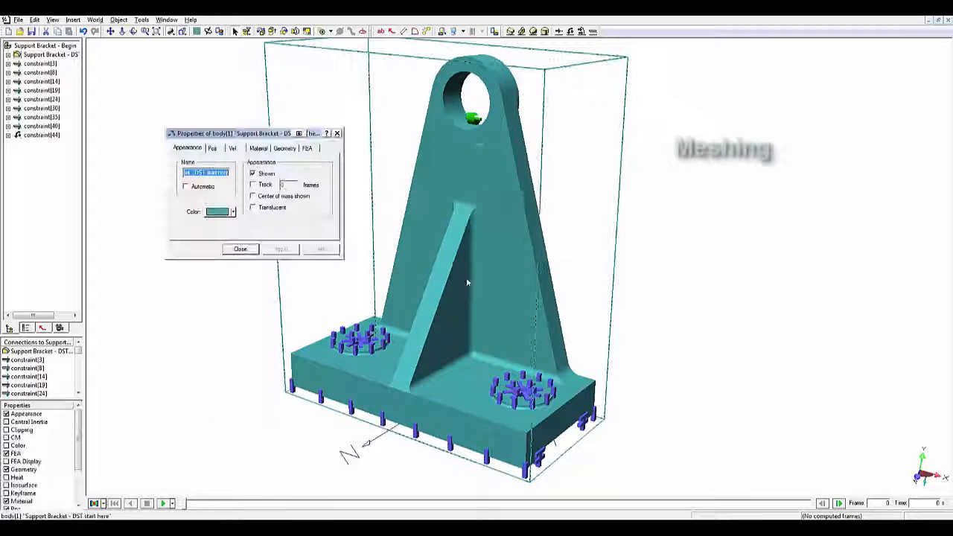
left_click(308, 148)
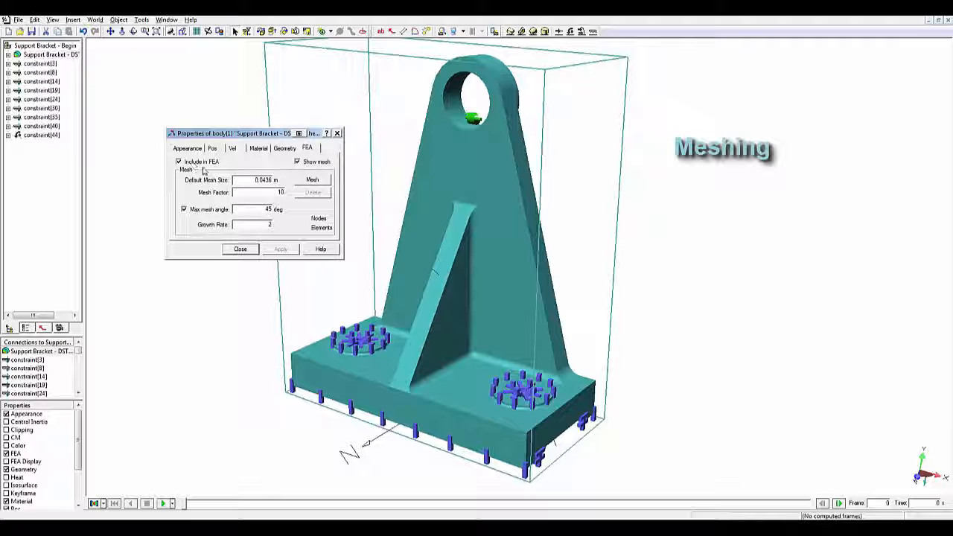
left_click(311, 181)
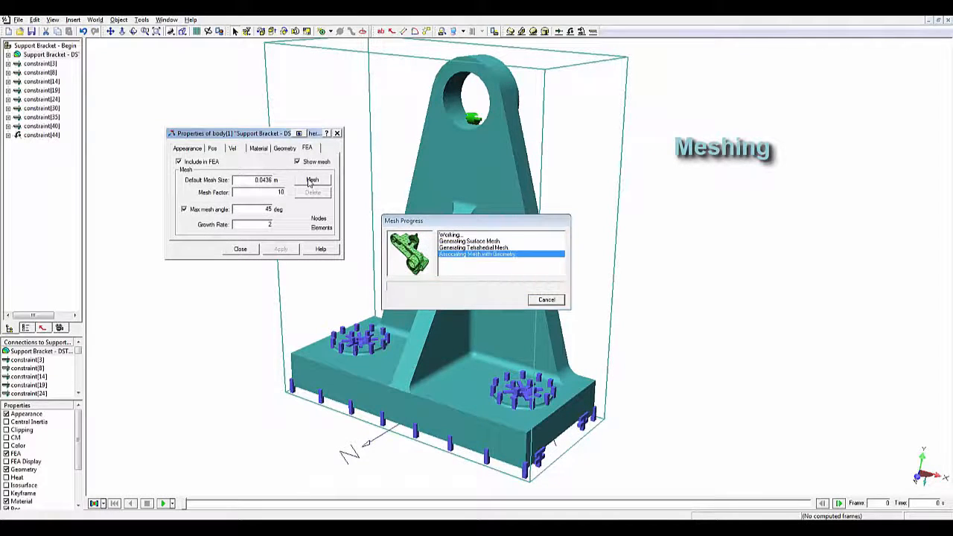
left_click(239, 249)
Hide all eight base restraints and the torque load together so only the meshed bracket is displayed.
left_click_drag(70, 154, 19, 64)
right_click(21, 65)
left_click(40, 92)
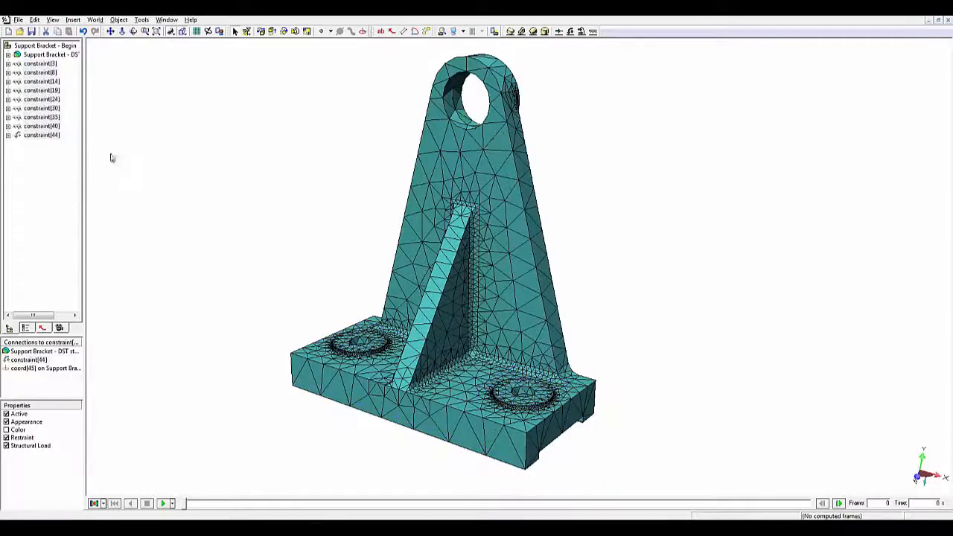
Run the finite element solution on the meshed bracket.
mouse_move(466, 342)
middle_mouse_down()
mouse_move(358, 272)
mouse_move(341, 236)
mouse_move(374, 283)
mouse_move(467, 336)
middle_mouse_up()
left_click(280, 429)
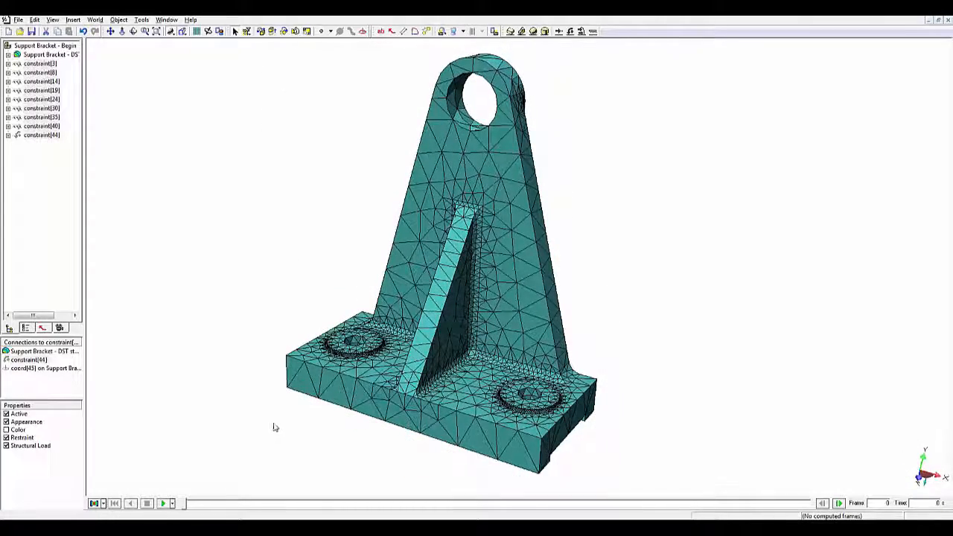
middle_click_drag(273, 424, 271, 424)
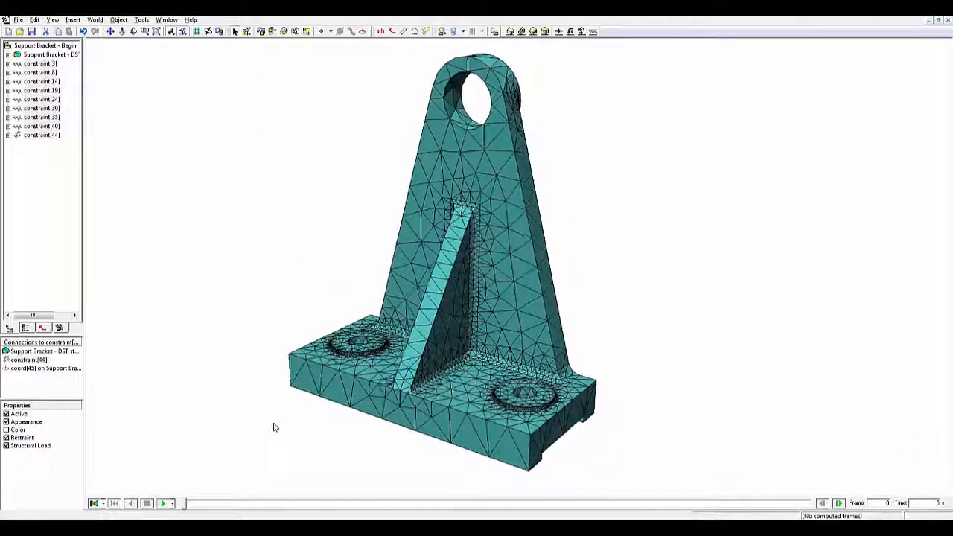
left_click(94, 504)
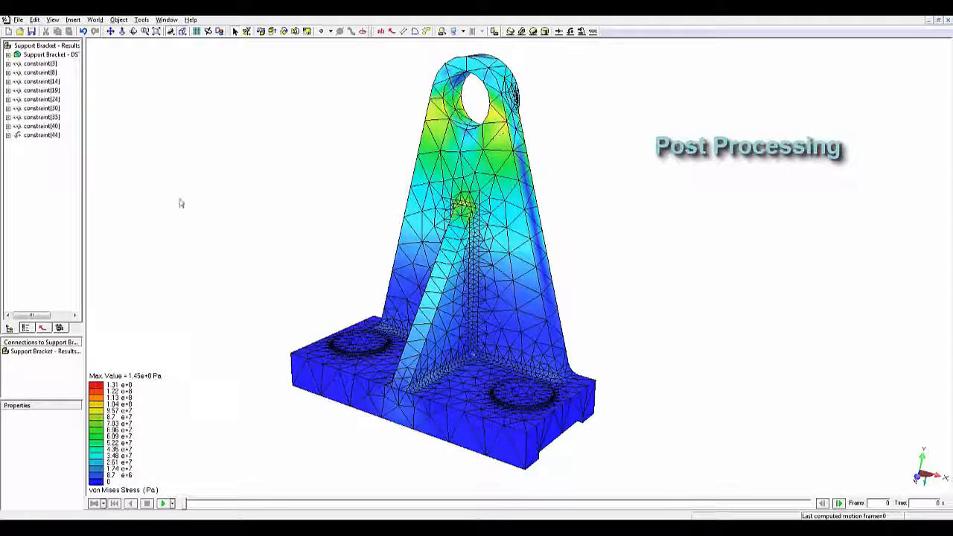
Examine the stress inside the bracket by clipping the assembly with a visible plane shifted along X, and turn the clipping and plane off.
left_click(60, 45)
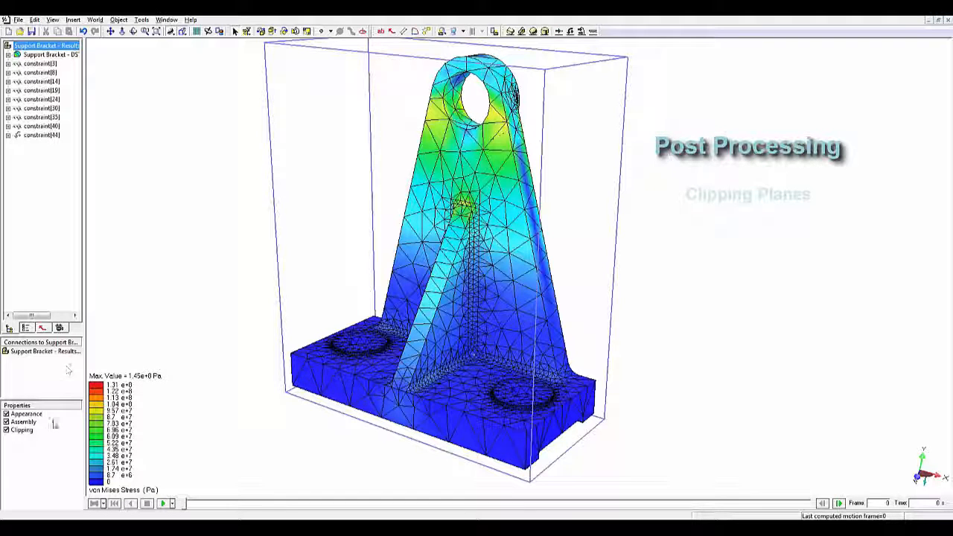
double_click(41, 431)
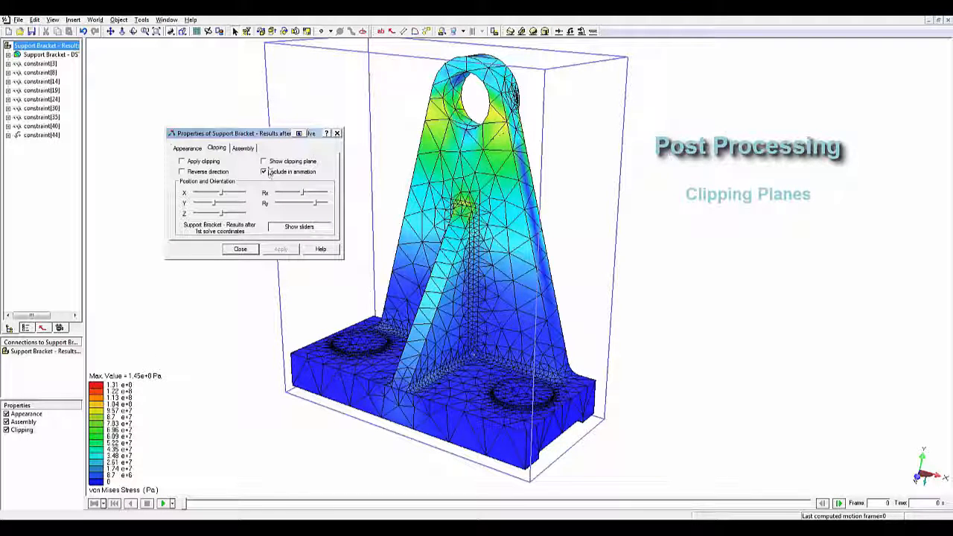
left_click(264, 160)
left_click(183, 160)
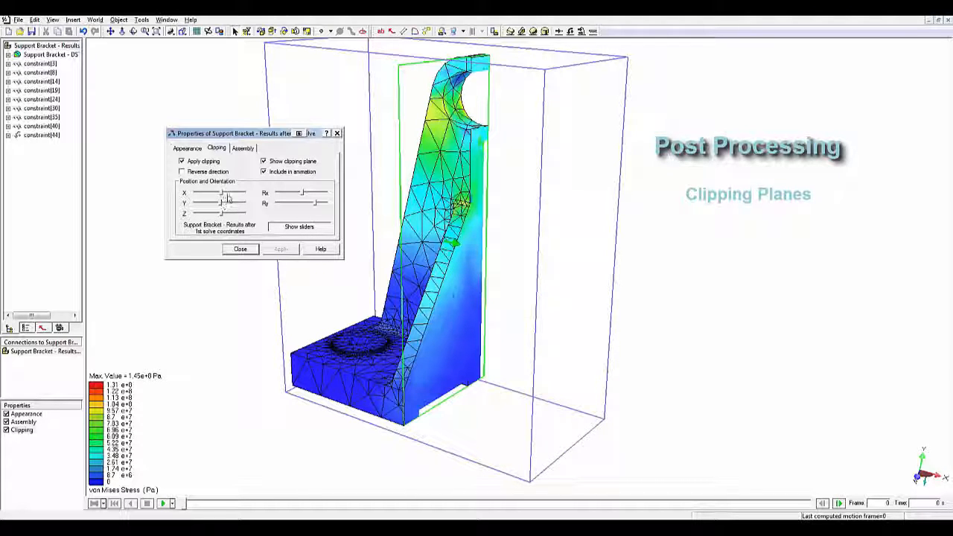
mouse_move(221, 195)
left_mouse_down()
mouse_move(233, 195)
mouse_move(218, 201)
left_mouse_up()
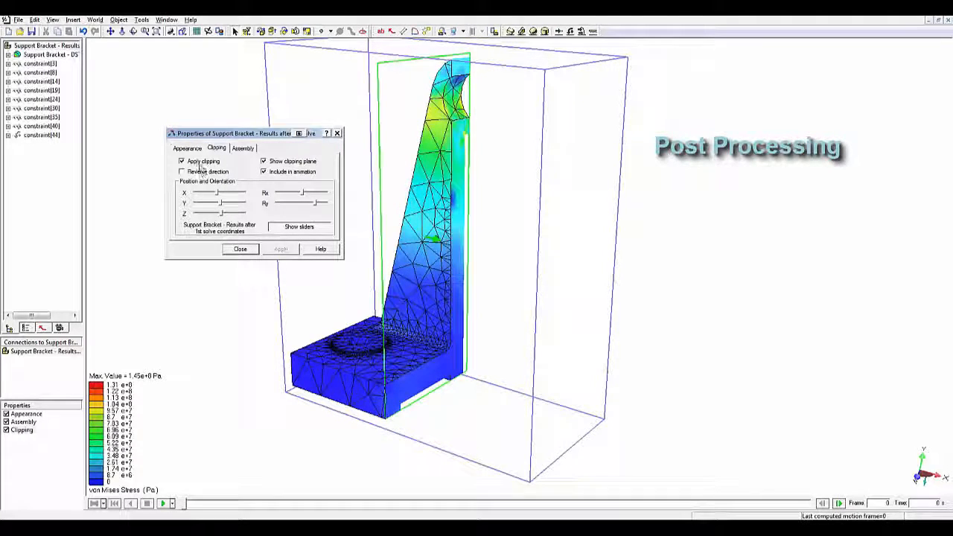
left_click(202, 163)
left_click(275, 163)
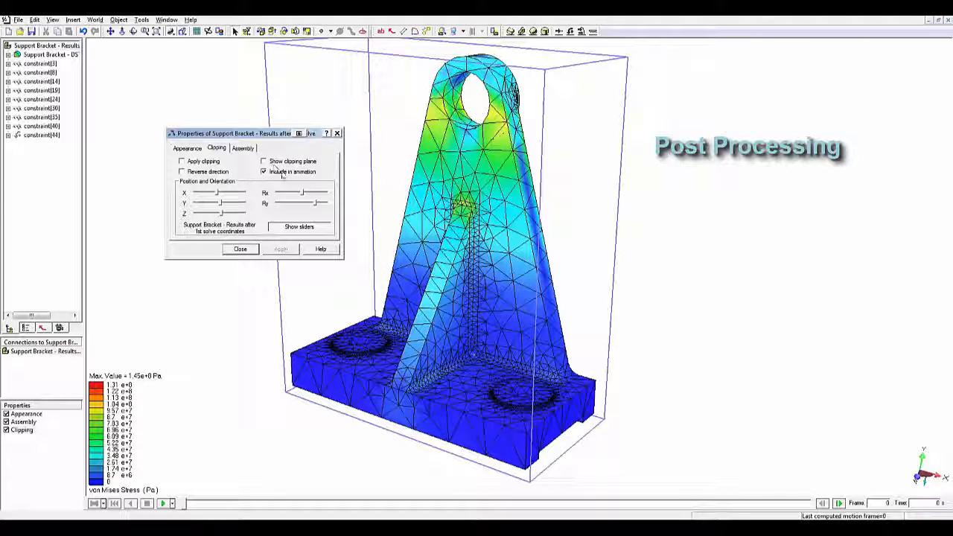
Show an isosurface of the bracket body's von Mises stress at about 5.24e+7 Pa.
left_click(353, 355)
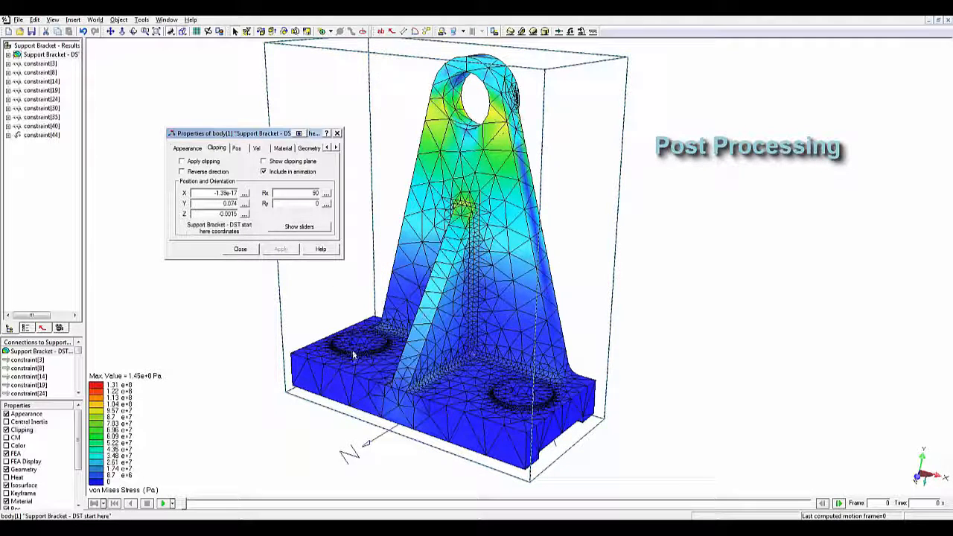
left_click(38, 487)
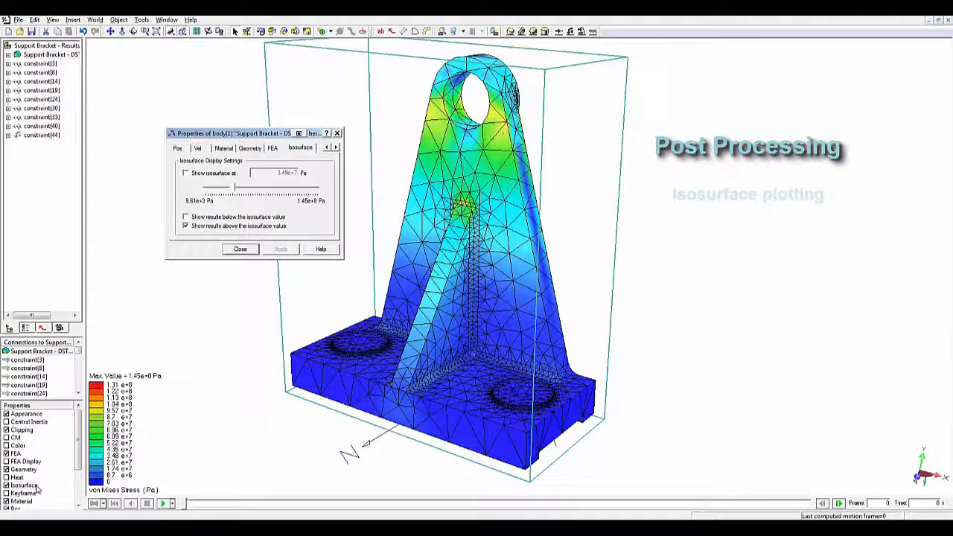
left_click(217, 176)
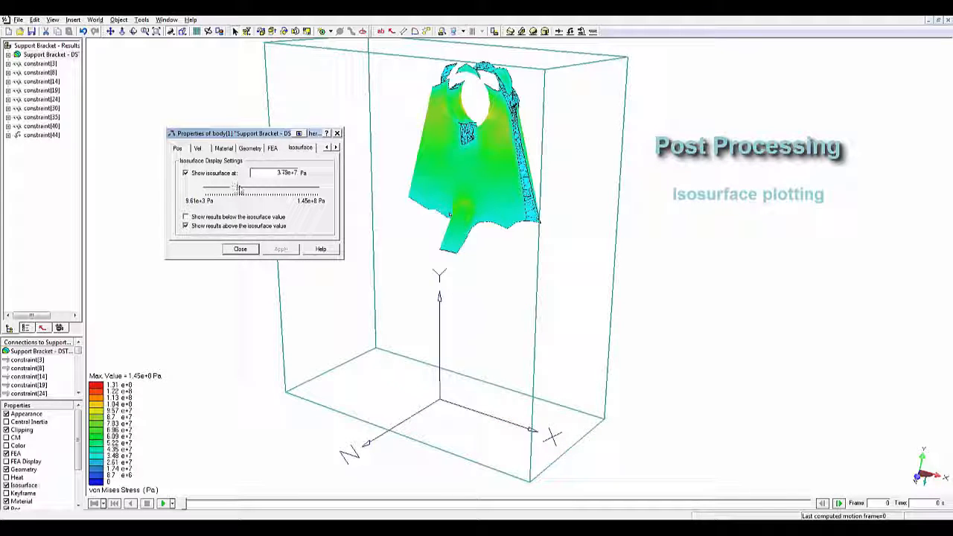
left_click_drag(239, 188, 249, 190)
middle_click_drag(447, 241, 468, 270)
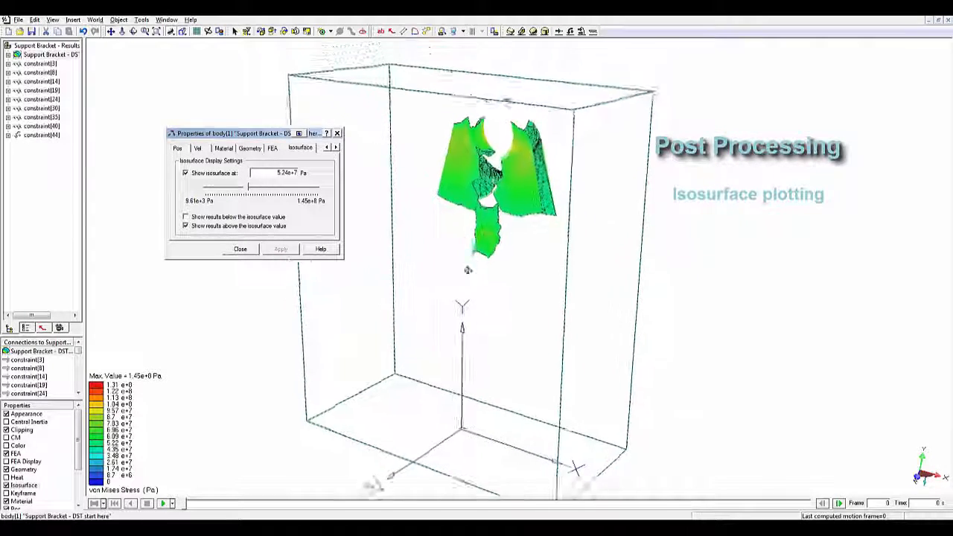
scroll(468, 270, "up", 3)
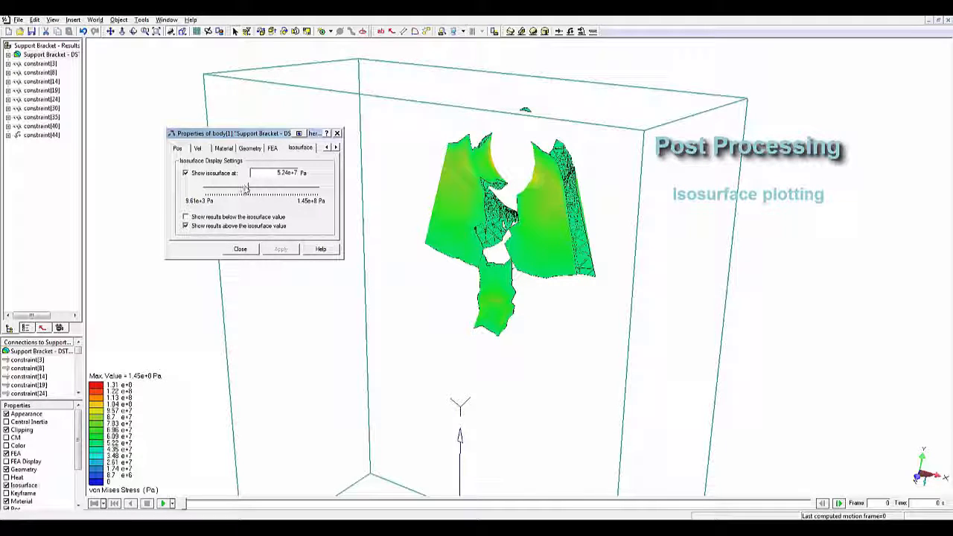
Lower the isosurface value to about 2.33e+7 Pa, and turn the isosurface display off.
left_click_drag(250, 190, 225, 190)
left_click(214, 174)
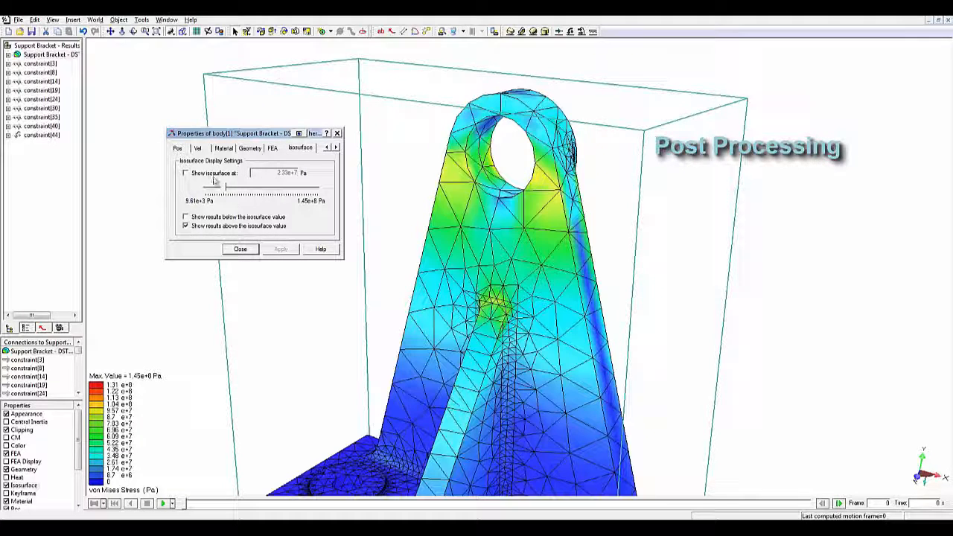
left_click(240, 250)
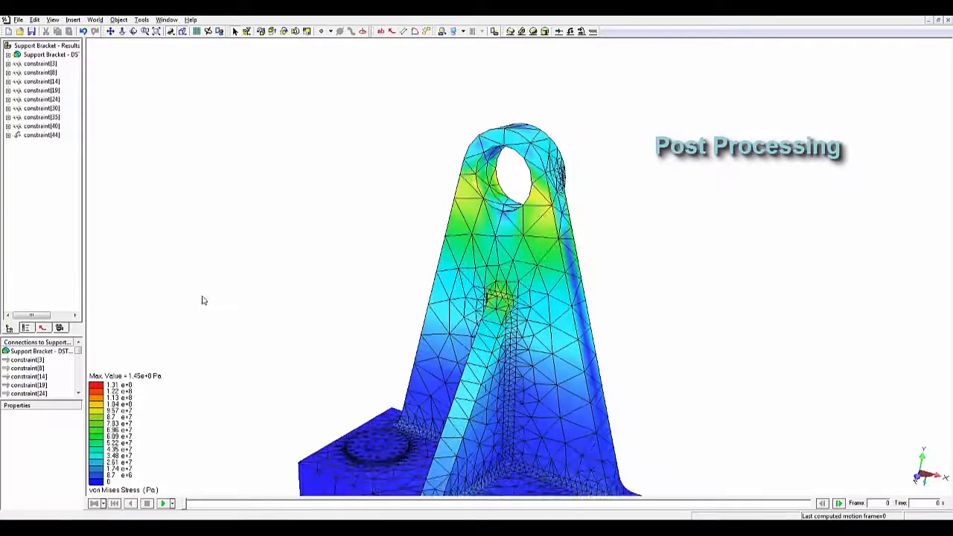
Show the bracket's deformed shape and animate its stress and exaggerated deformation.
right_click(493, 271)
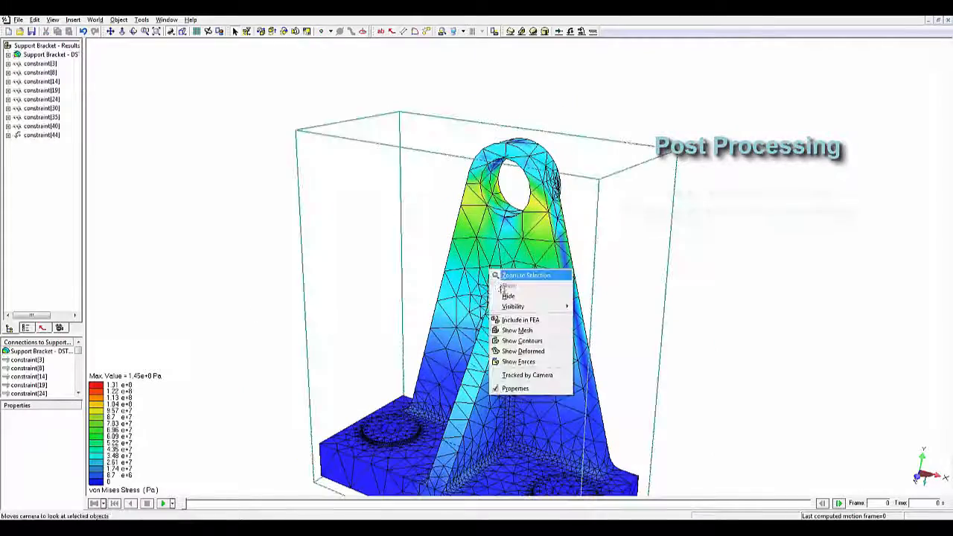
left_click(526, 350)
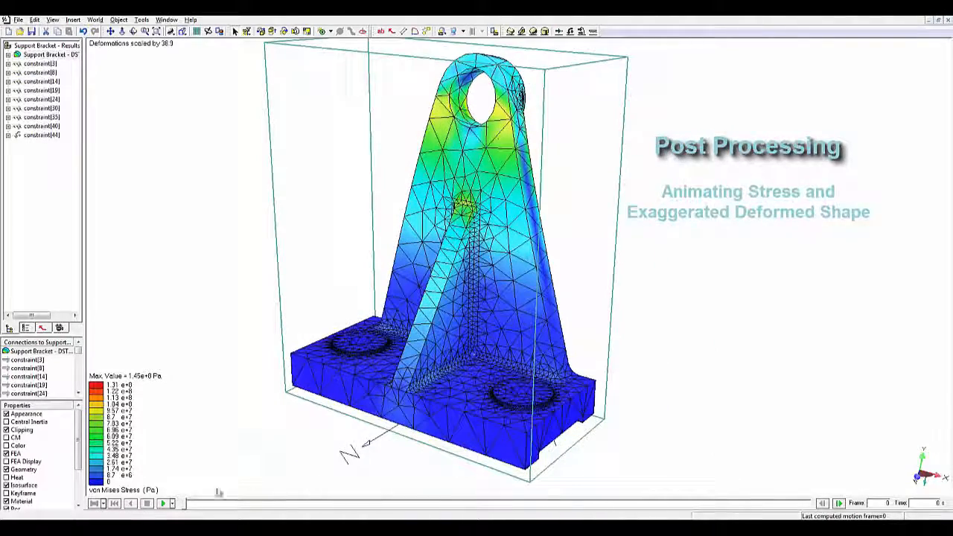
left_click(177, 504)
left_click(187, 481)
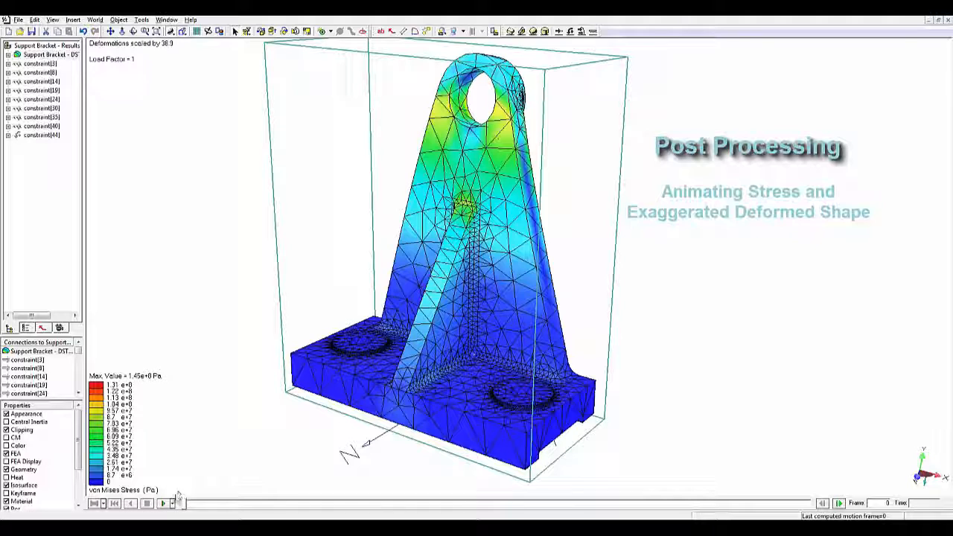
left_click(166, 504)
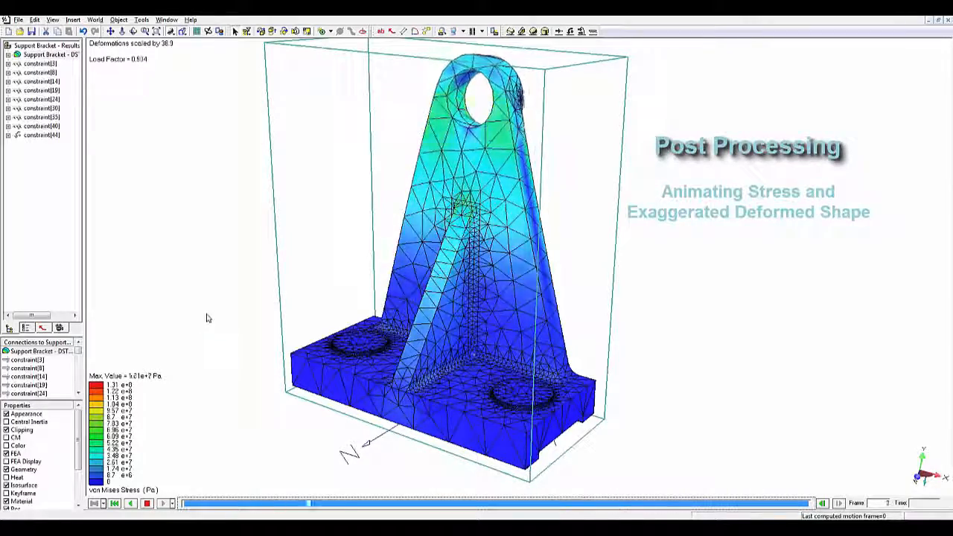
left_click(209, 318)
middle_click_drag(556, 282, 515, 287)
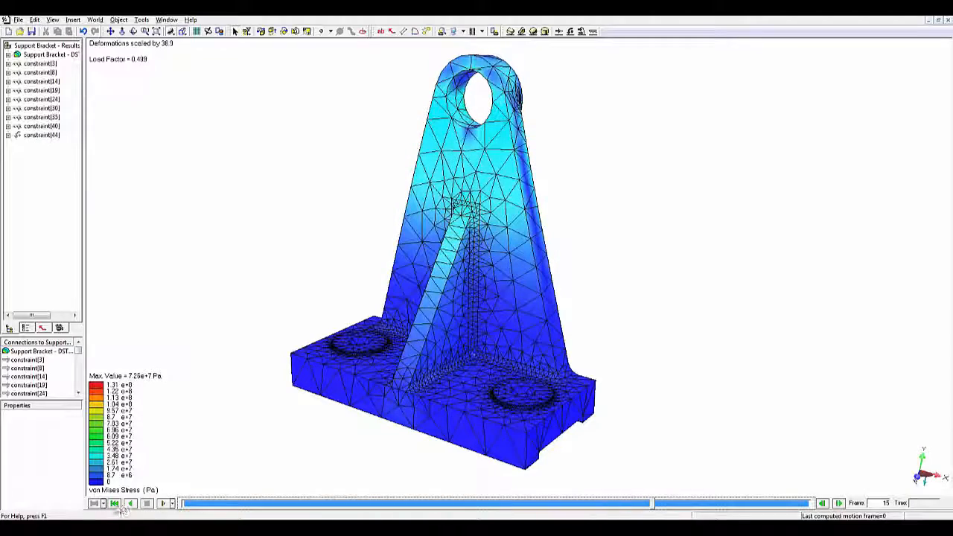
Preview a photorealistic rendering of the bracket's stress results from a view turned toward its side.
left_click_drag(296, 374, 471, 279)
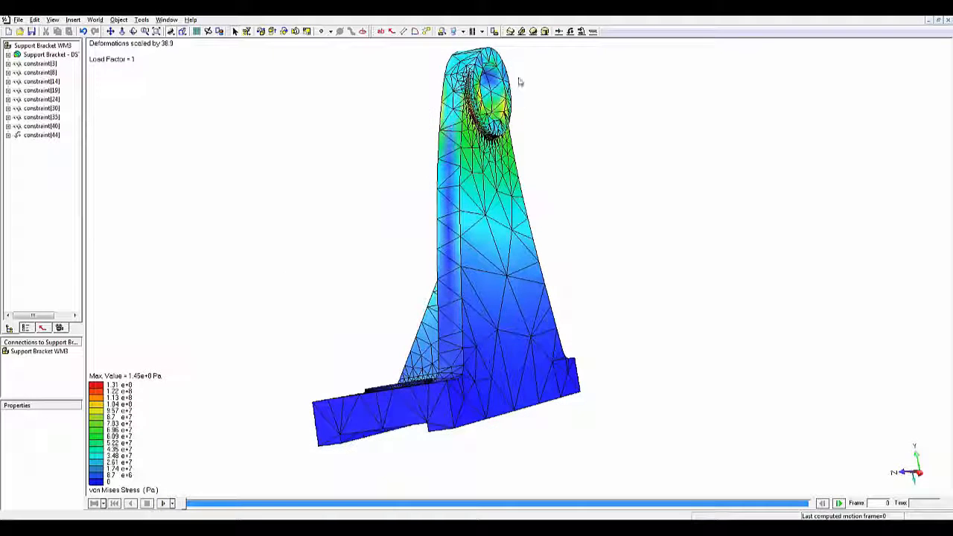
left_click(494, 32)
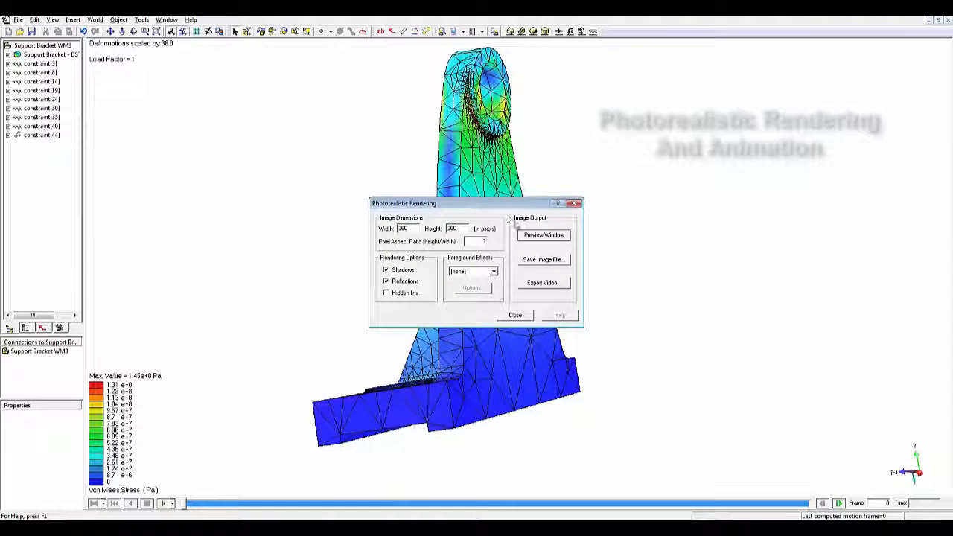
left_click(543, 235)
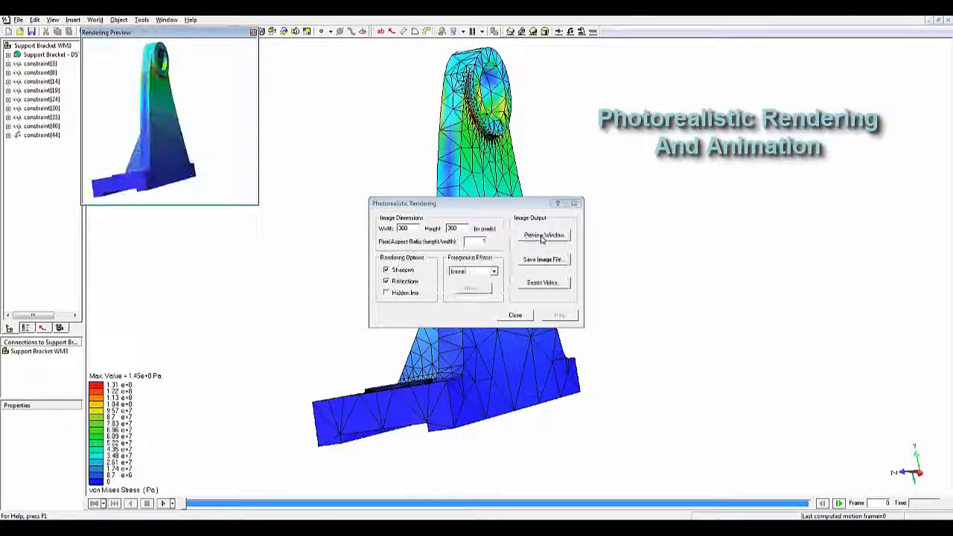
Set the photorealistic rendering to 900 by 900 pixels and preview the enlarged image of the bracket.
left_click_drag(395, 229, 421, 231)
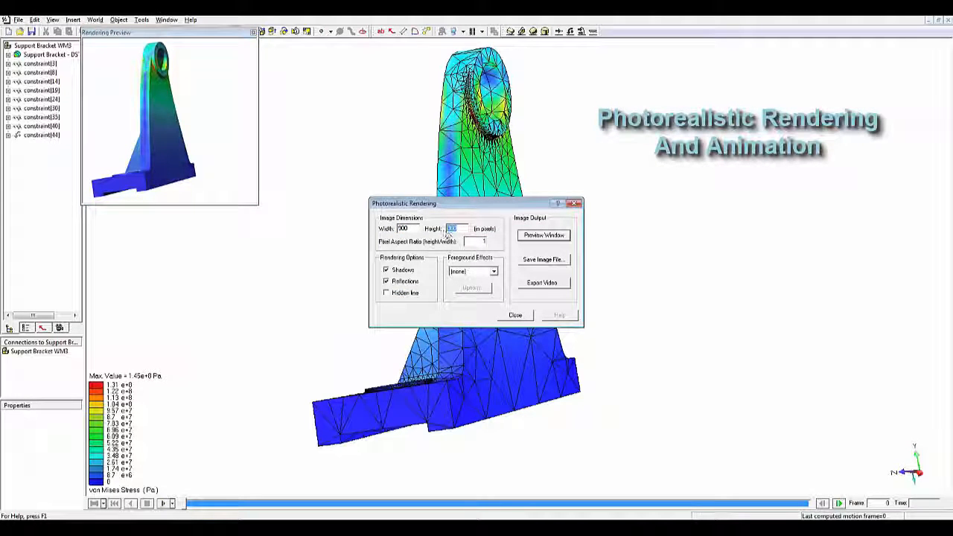
left_click(543, 235)
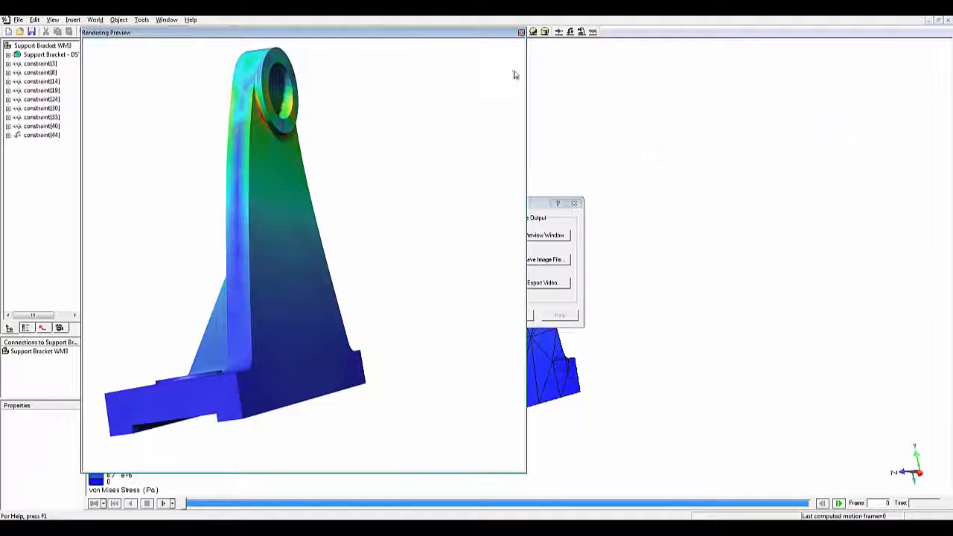
left_click(521, 33)
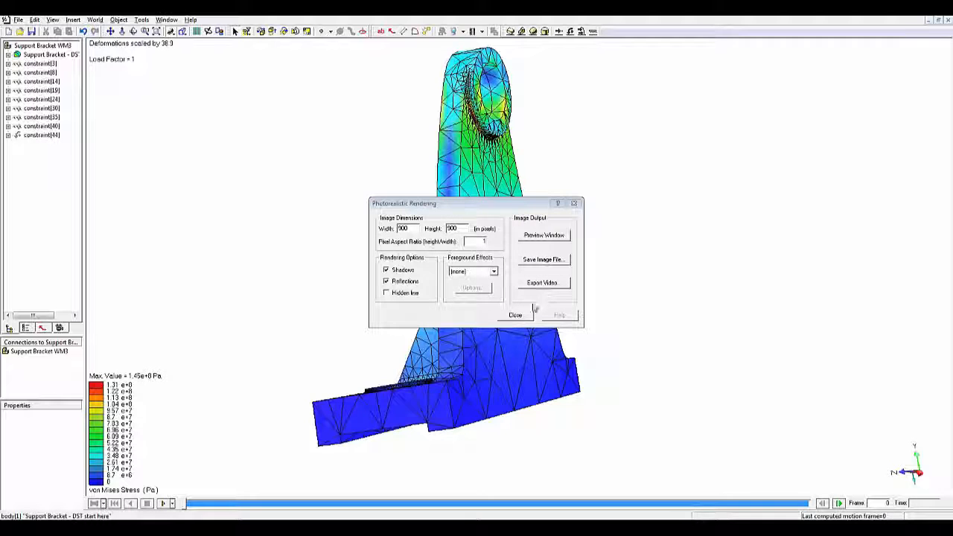
left_click(516, 316)
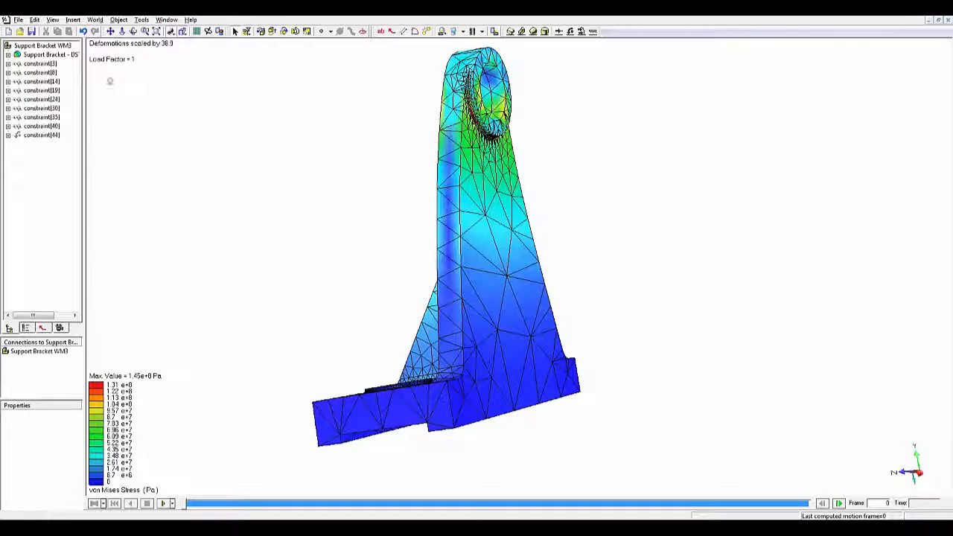
Export an HTML simulation report named Support Bracket WM3 with the cover sheet, input settings and model details included.
left_click(19, 20)
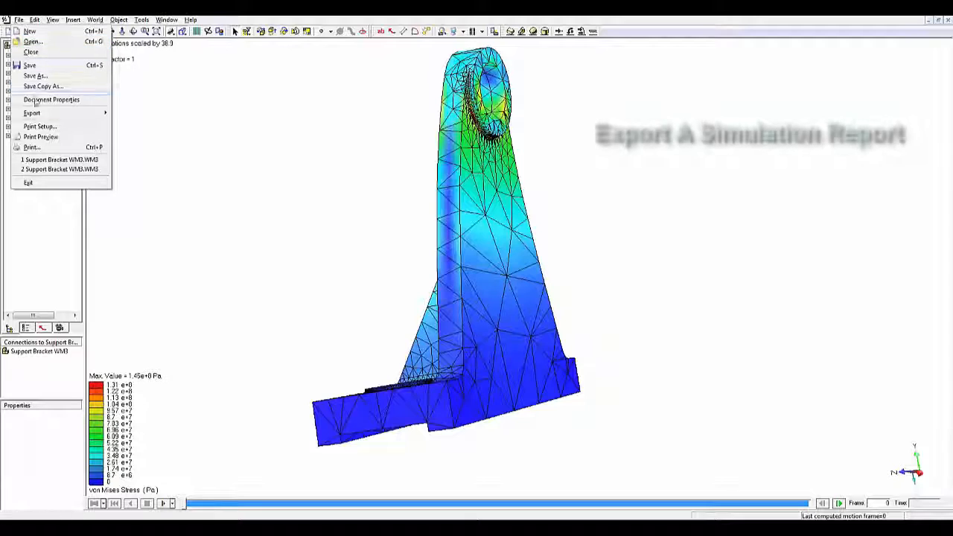
mouse_move(53, 112)
left_click(134, 113)
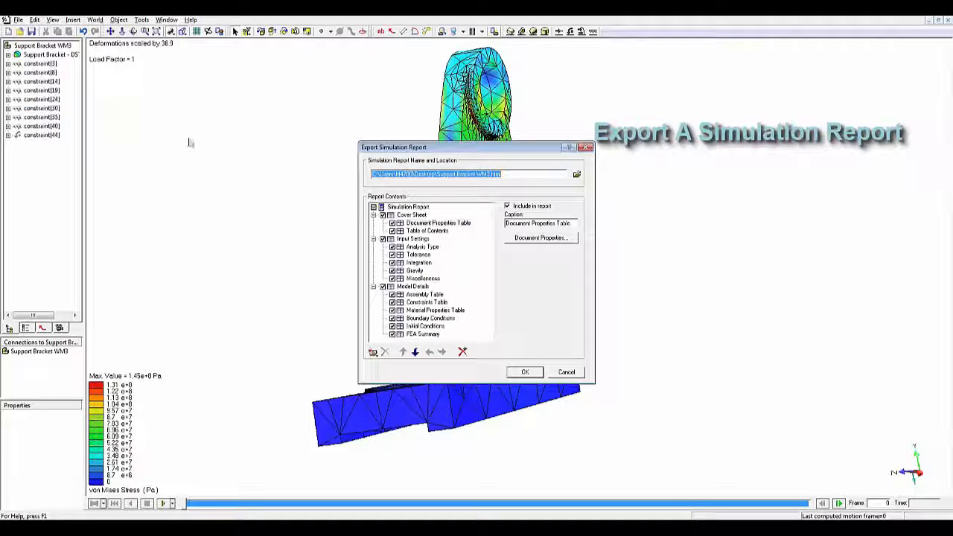
left_click(522, 373)
Review the exported report from the document properties through the boundary conditions to the FEA summary, and return to the bracket model.
scroll(524, 375, "down", 1)
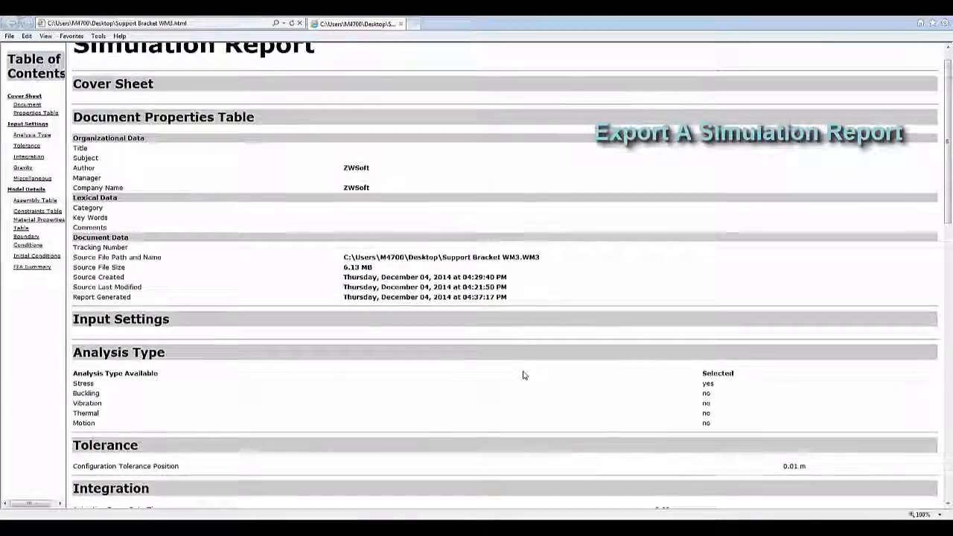
scroll(524, 375, "down", 5)
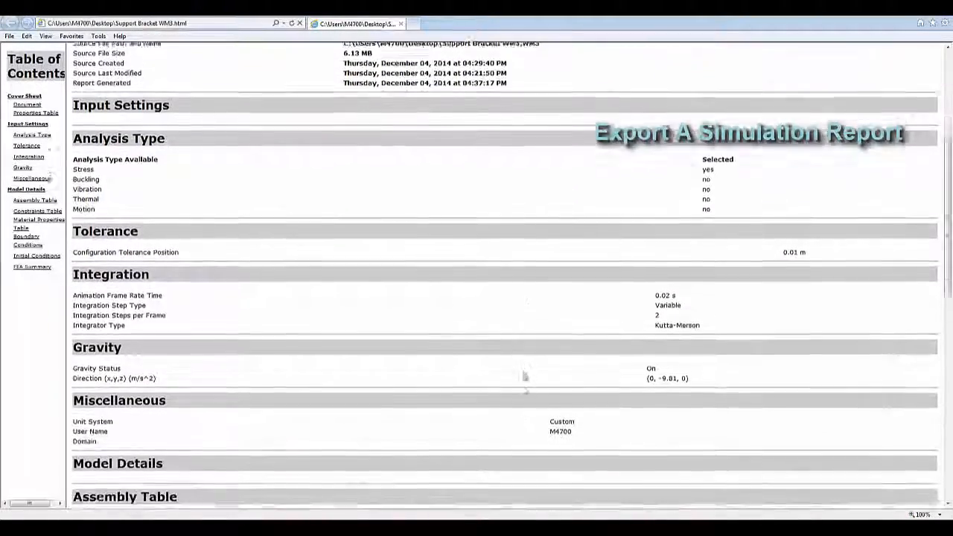
scroll(524, 376, "down", 5)
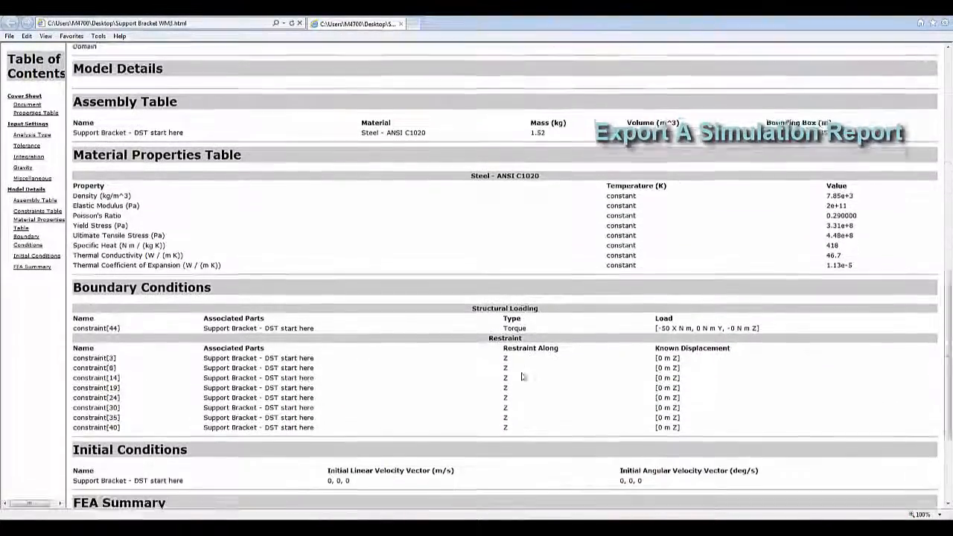
scroll(522, 377, "down", 5)
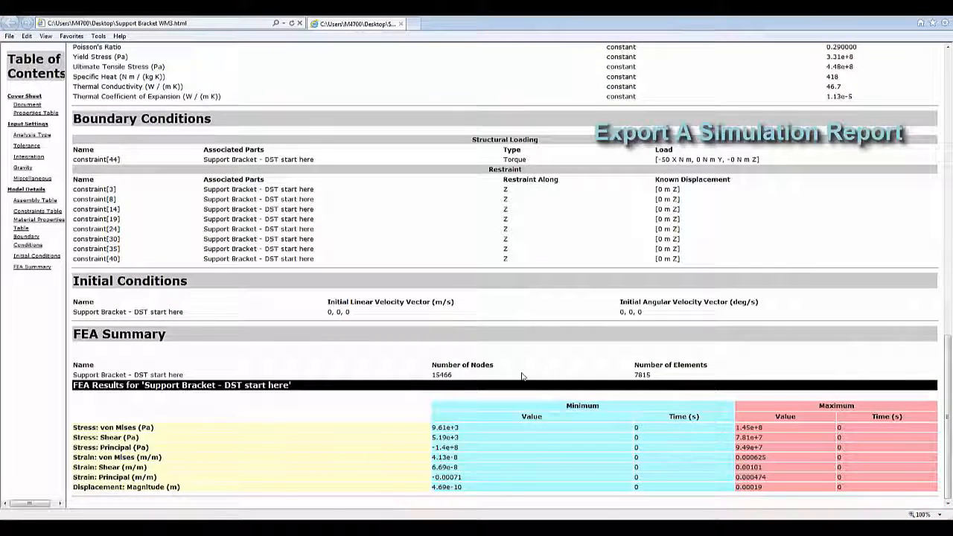
left_click(944, 20)
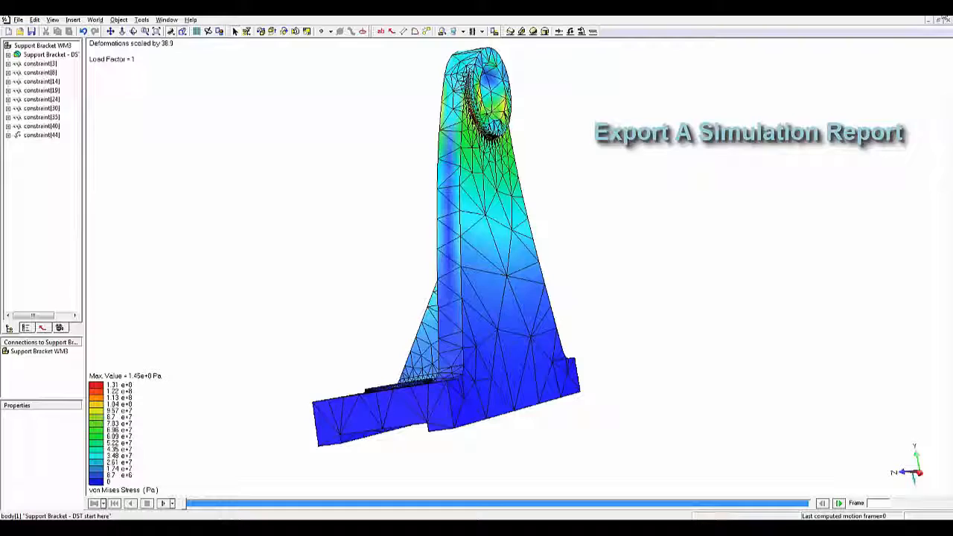
middle_click_drag(596, 237, 591, 254)
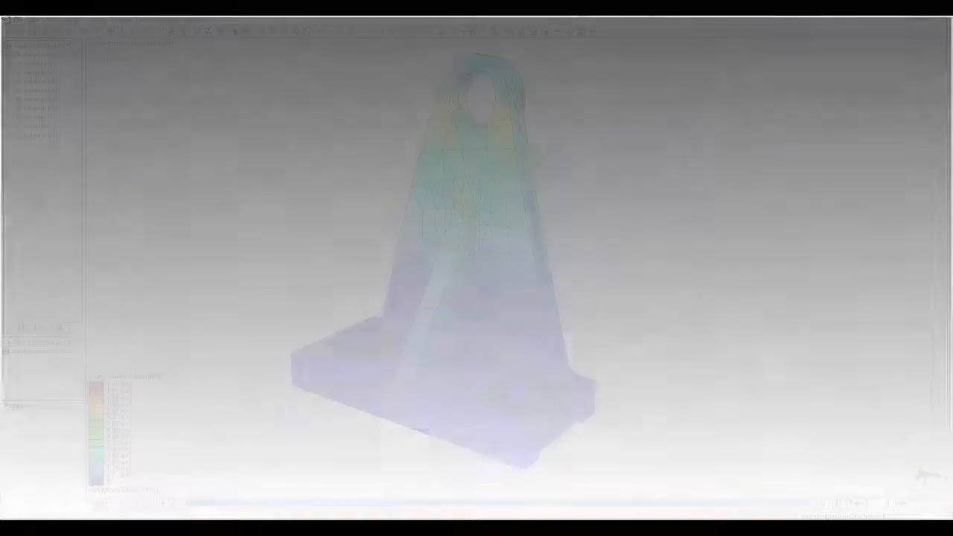